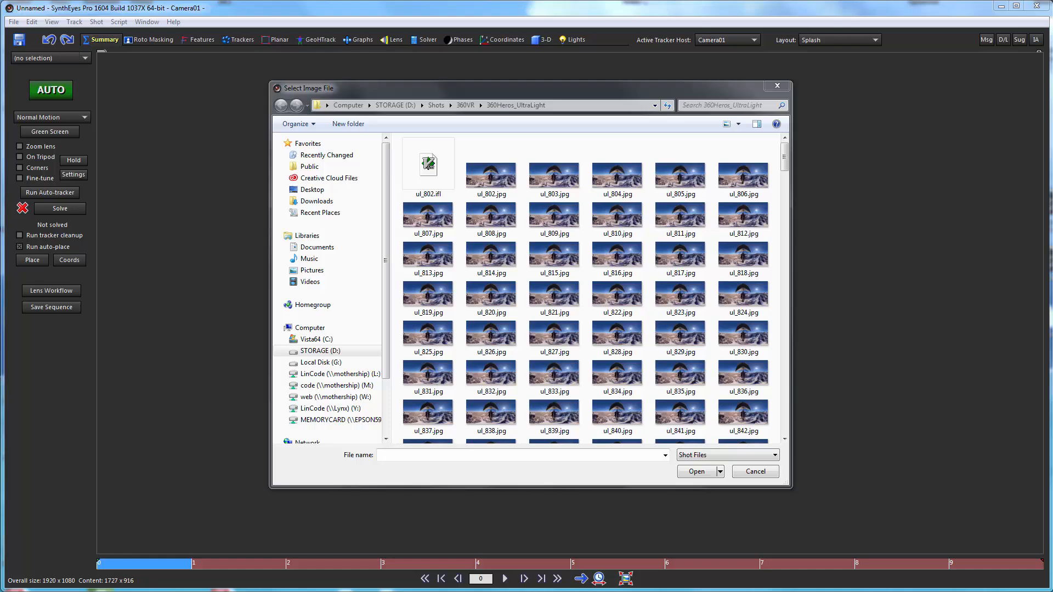
Open the image sequence ul_802.ifl as the shot with its 360 VR mode set to Present
{"action": "left_click", "coordinate": [429, 165]}
{"action": "double_click", "coordinate": [428, 166]}
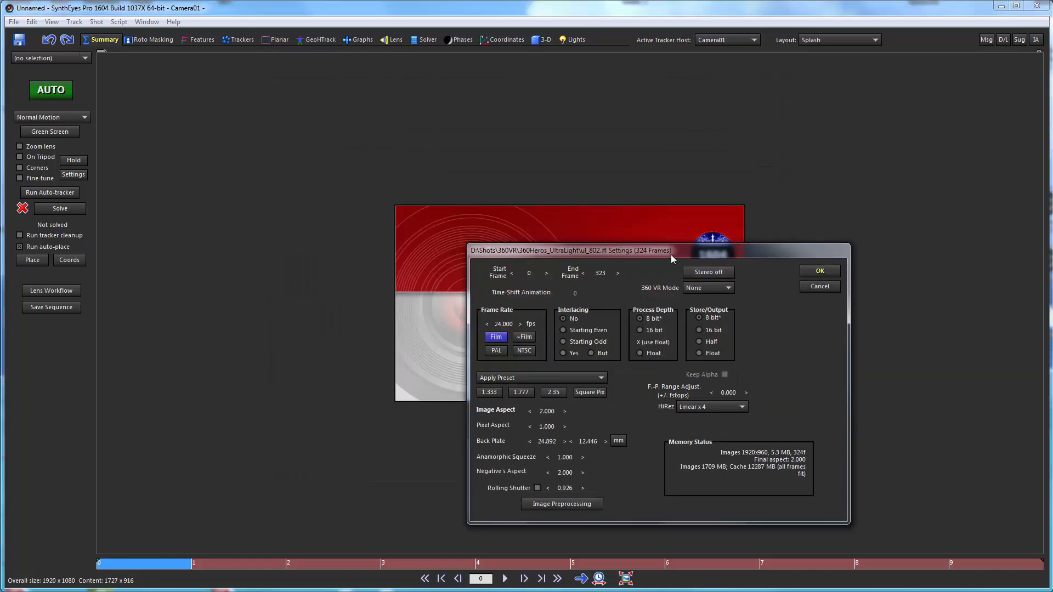
{"action": "left_click_drag", "start_coordinate": [670, 254], "coordinate": [632, 145]}
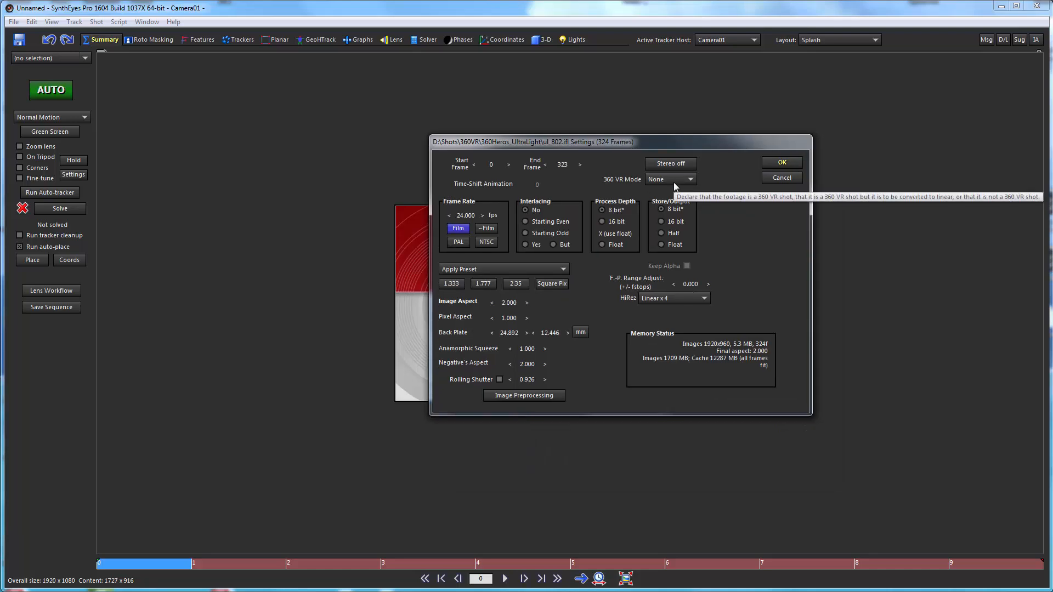
{"action": "left_click", "coordinate": [673, 180]}
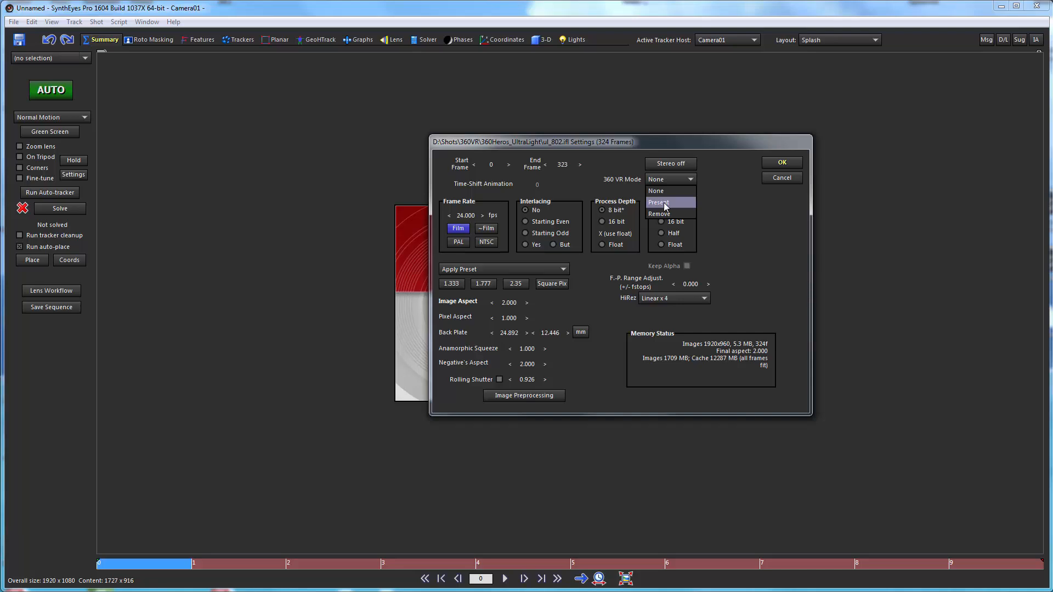
{"action": "left_click", "coordinate": [665, 204]}
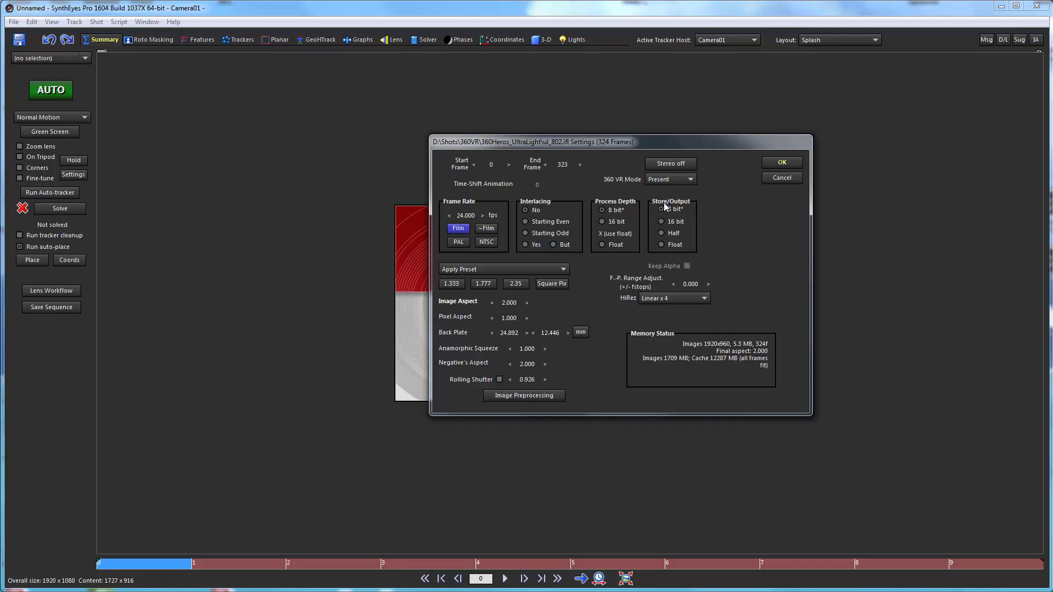
{"action": "left_click", "coordinate": [780, 164]}
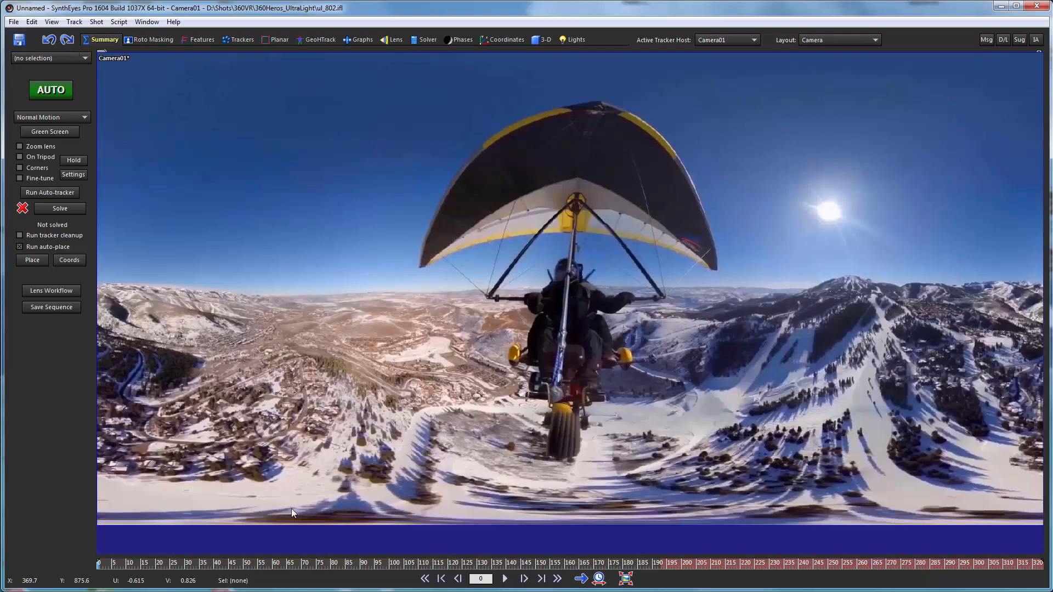
Add a note to the Camera01 view reading "Footage courtesy 360 Heros"
{"action": "mouse_move", "coordinate": [241, 562]}
{"action": "left_mouse_down"}
{"action": "mouse_move", "coordinate": [954, 566]}
{"action": "mouse_move", "coordinate": [143, 563]}
{"action": "left_mouse_up"}
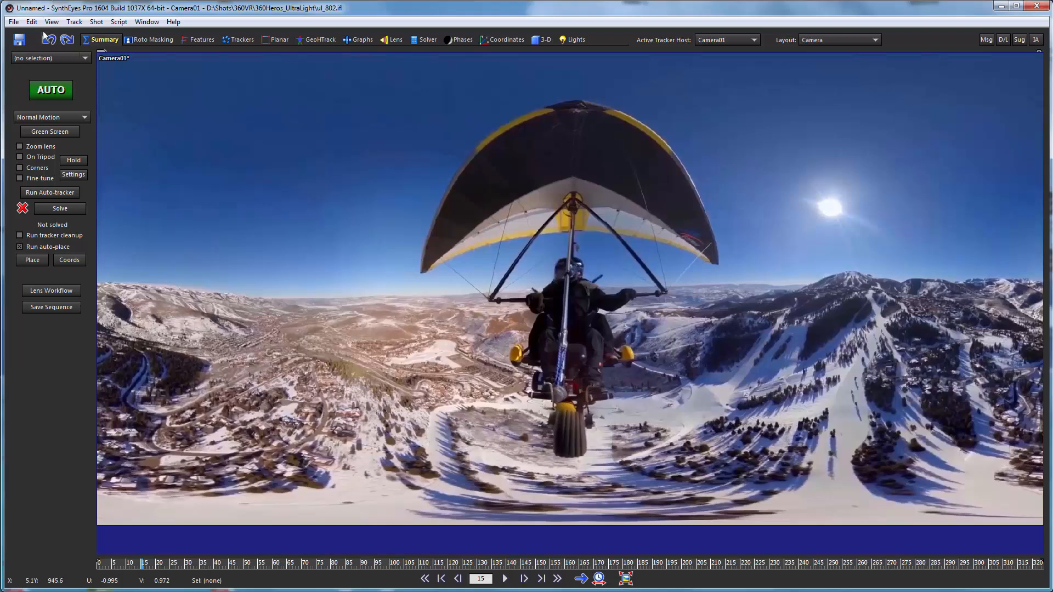
{"action": "left_click", "coordinate": [31, 25]}
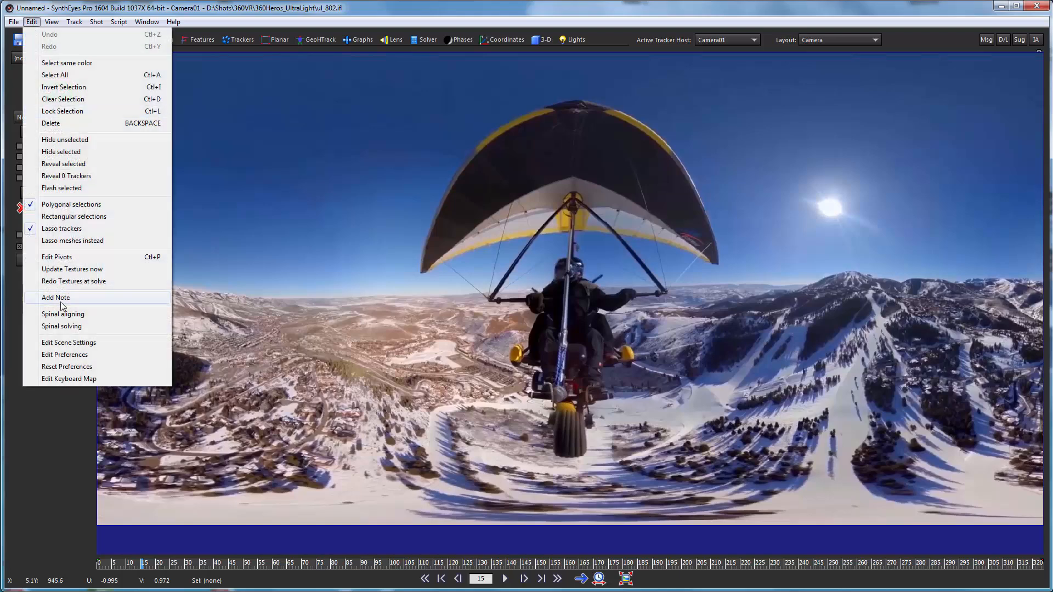
{"action": "left_click", "coordinate": [62, 299]}
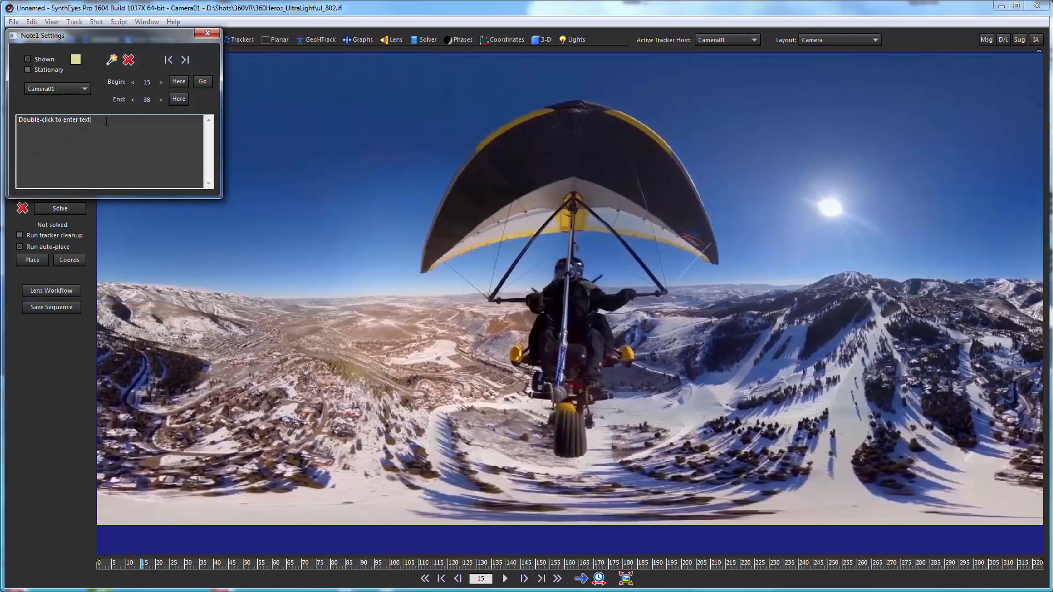
{"action": "type", "text": "Footage courtesy 360 Heros"}
{"action": "left_click", "coordinate": [48, 67]}
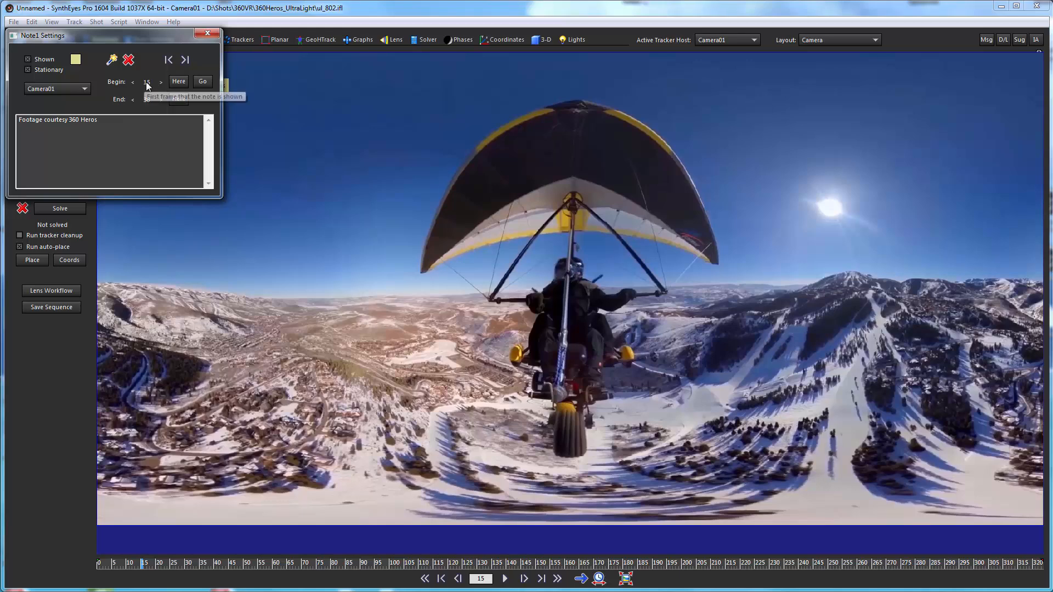
Set the note's frame range to 0 through 192 and move it to the upper-right corner of the camera view
{"action": "left_click_drag", "start_coordinate": [146, 83], "coordinate": [189, 100]}
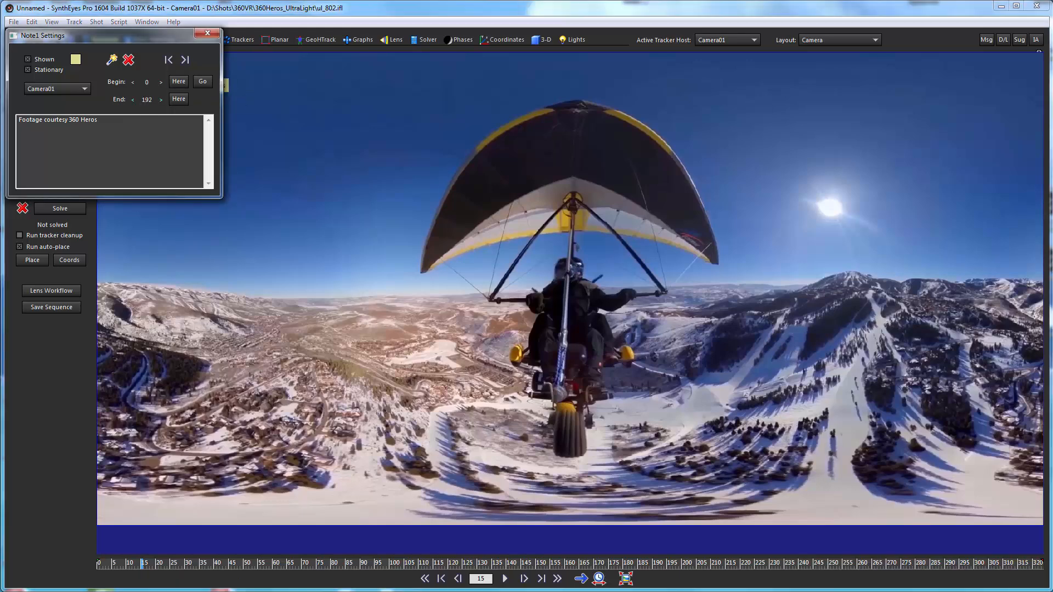
{"action": "left_click", "coordinate": [207, 32]}
{"action": "left_click_drag", "start_coordinate": [225, 82], "coordinate": [1024, 70]}
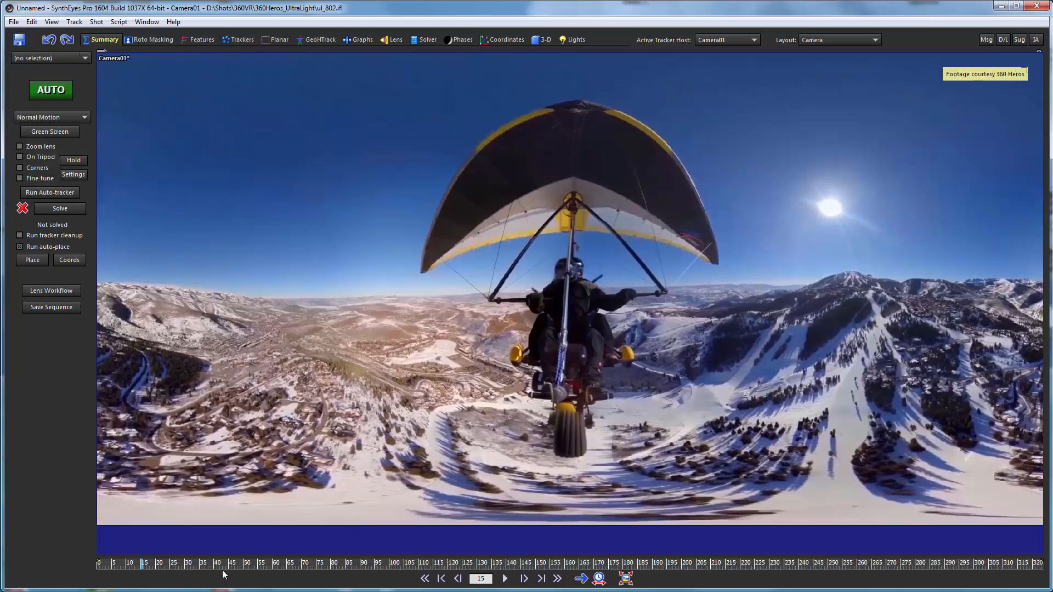
Return to frame 0 and run the VR360 3D Tracking Setup script with pan -145, tilt -20, field of view 80 and horizontal resolution 1920
{"action": "left_click_drag", "start_coordinate": [211, 567], "coordinate": [97, 570]}
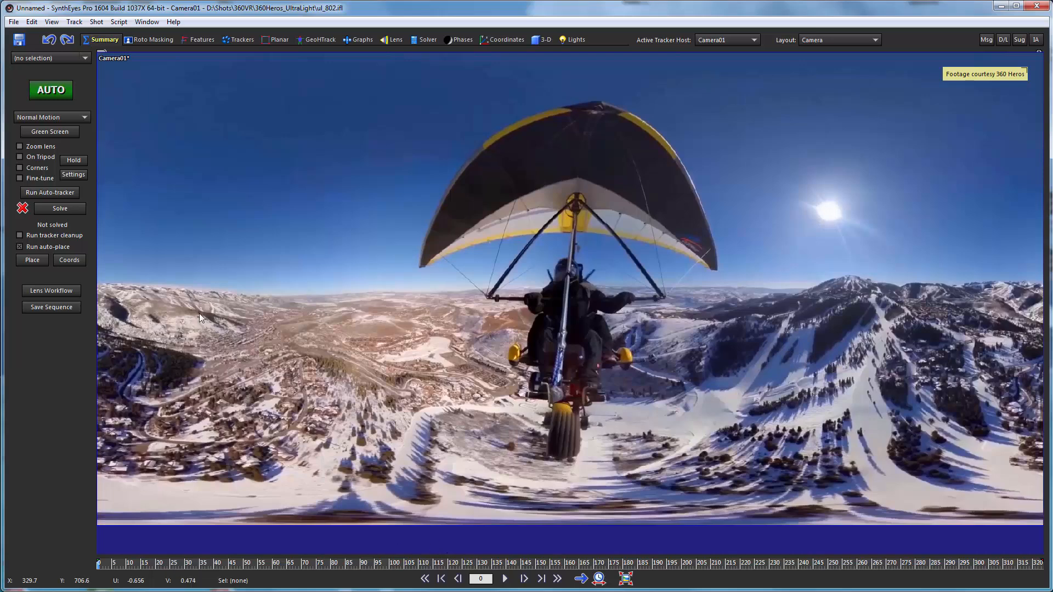
{"action": "left_click", "coordinate": [120, 22]}
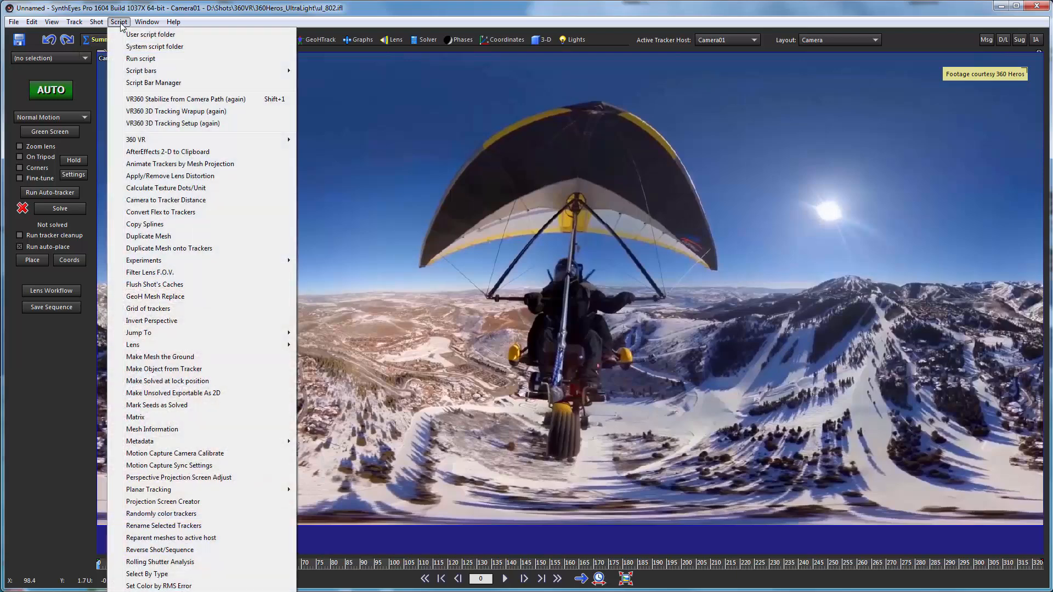
{"action": "mouse_move", "coordinate": [145, 140]}
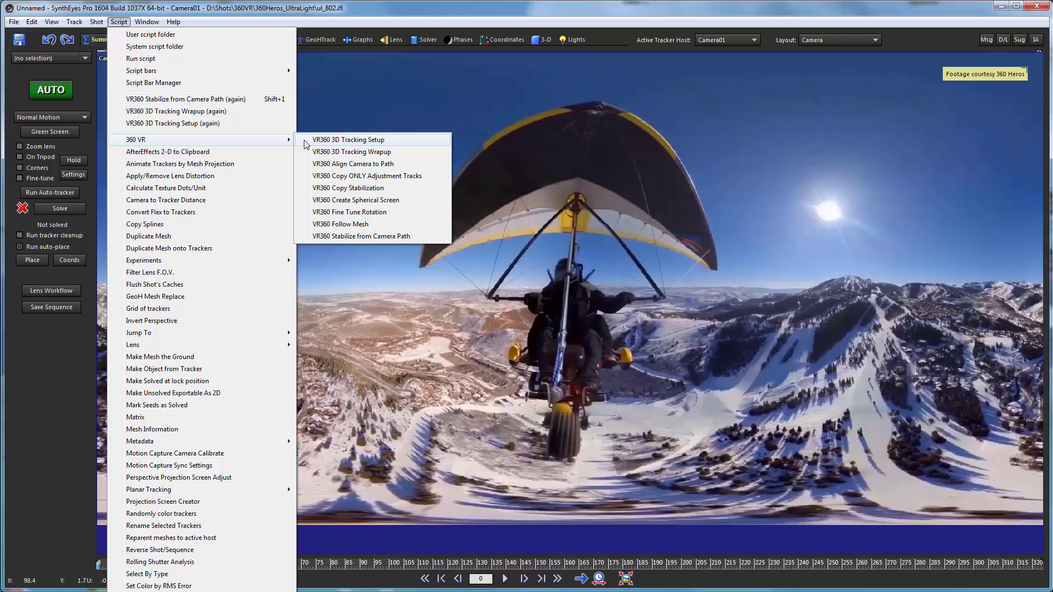
{"action": "left_click", "coordinate": [349, 141]}
{"action": "left_click_drag", "start_coordinate": [214, 34], "coordinate": [326, 86]}
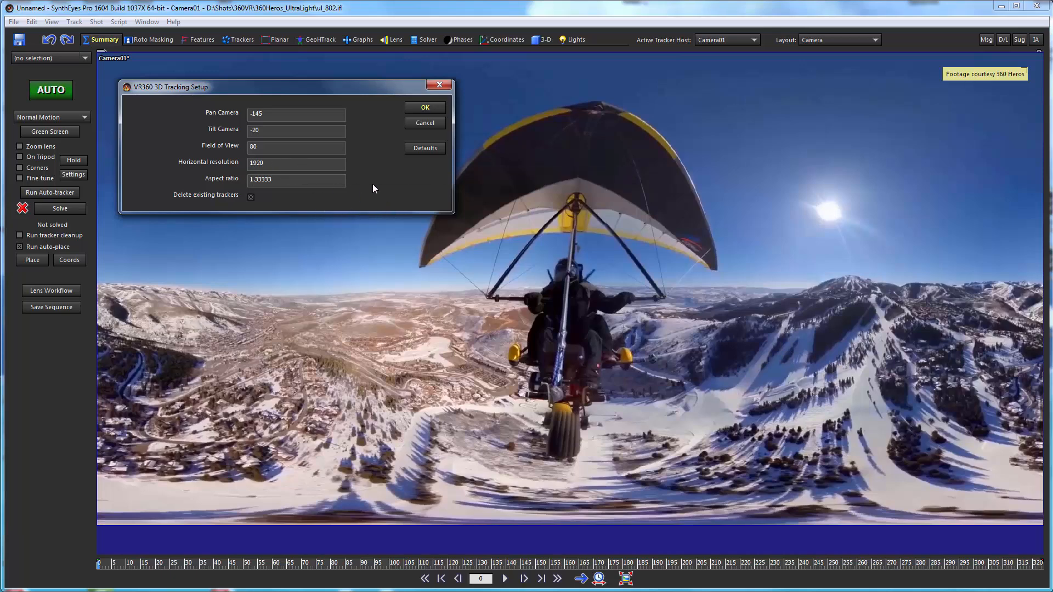
{"action": "left_click", "coordinate": [415, 109]}
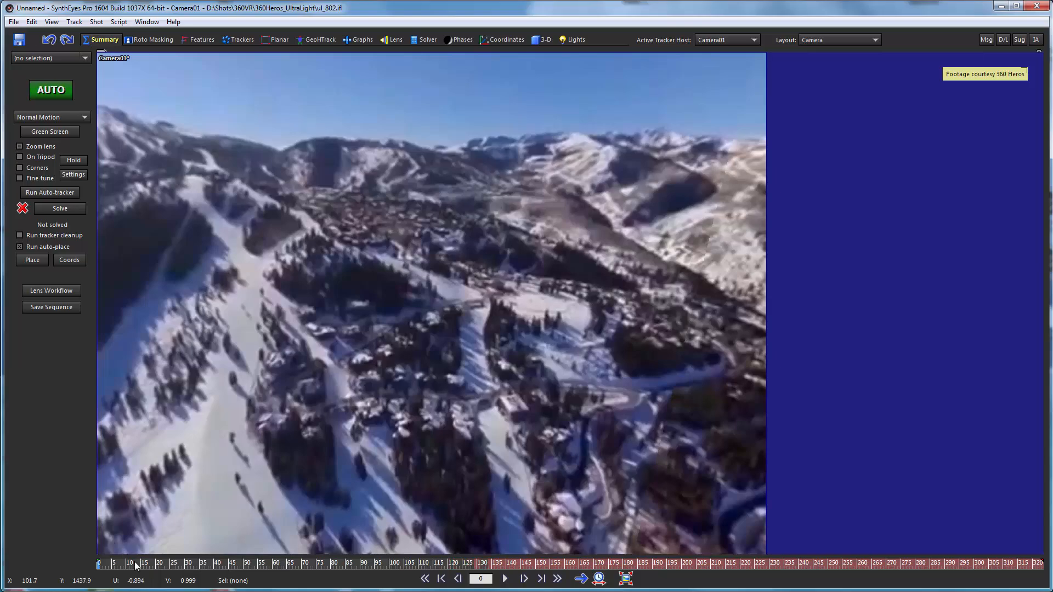
Set the advanced feature controls to minimum track length 30, minimum trackers per frame 30 and maximum tracker count 300
{"action": "left_click_drag", "start_coordinate": [134, 562], "coordinate": [389, 578]}
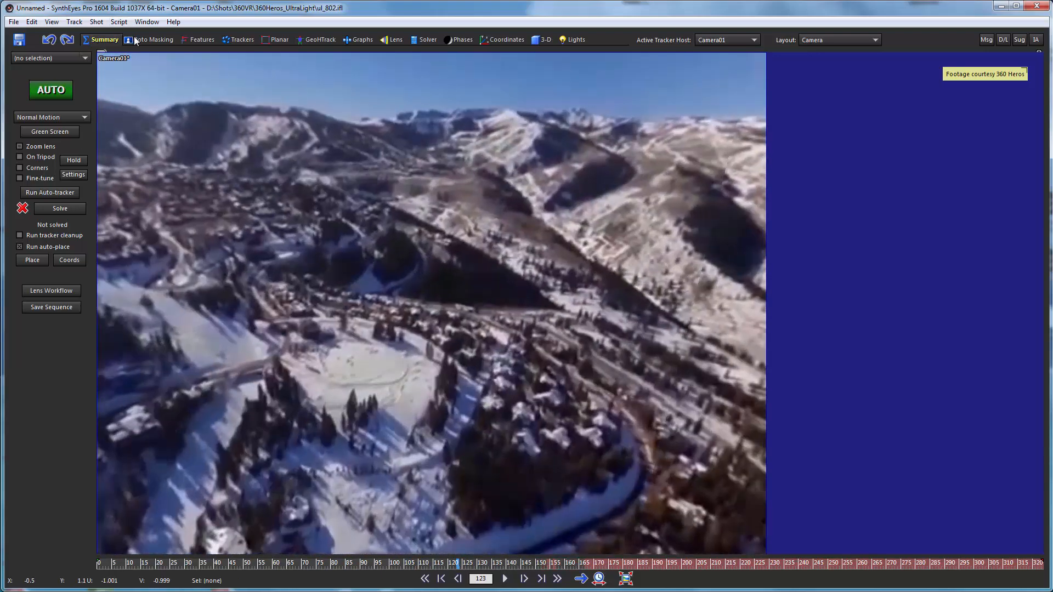
{"action": "left_click", "coordinate": [203, 38]}
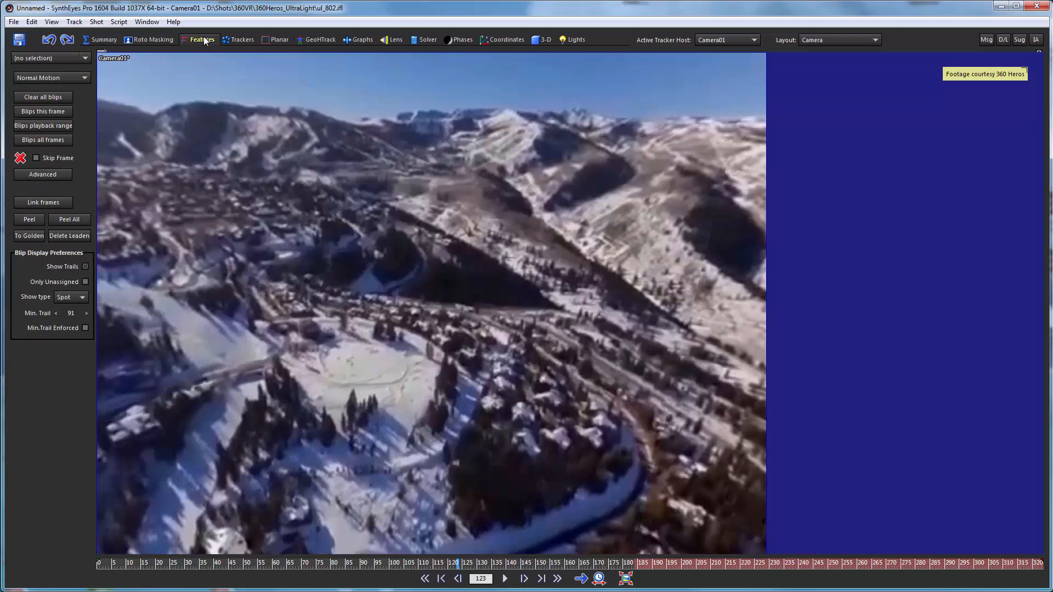
{"action": "left_click", "coordinate": [46, 171]}
{"action": "left_click_drag", "start_coordinate": [90, 78], "coordinate": [284, 77]}
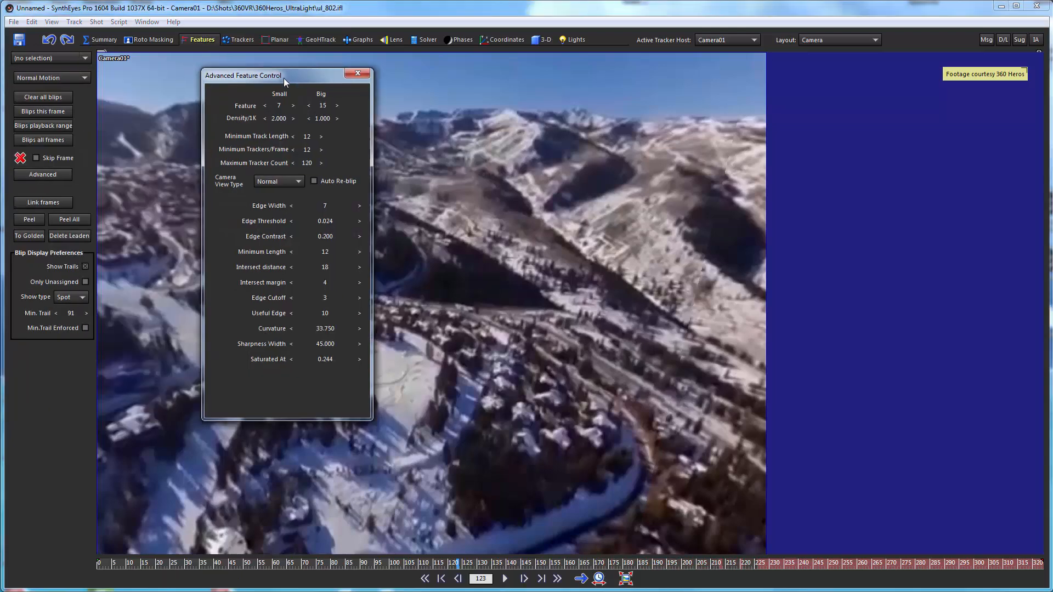
{"action": "left_click", "coordinate": [293, 136]}
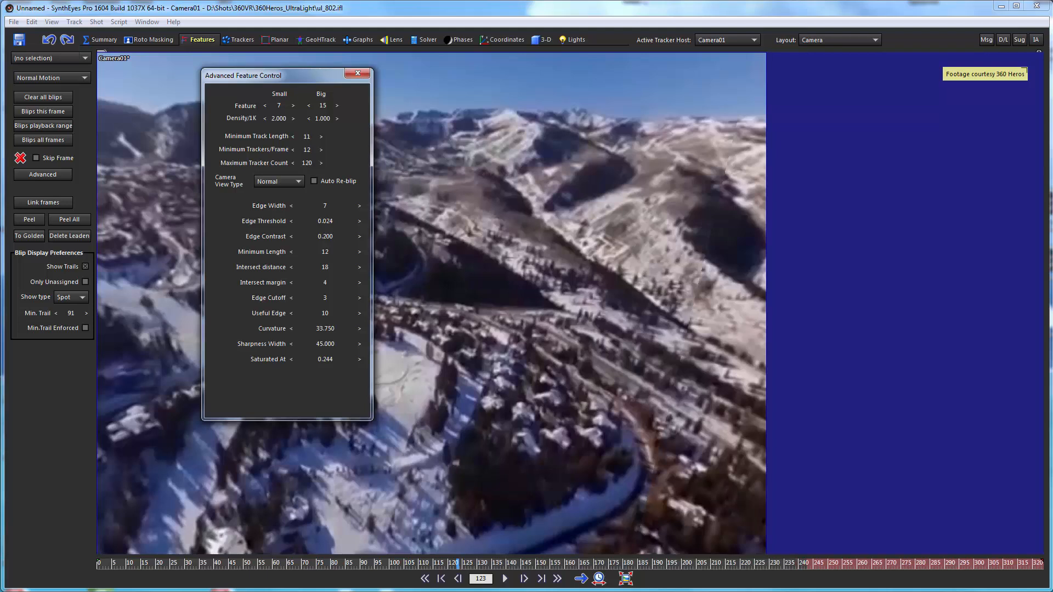
{"action": "double_click", "coordinate": [307, 136]}
{"action": "type", "text": "30"}
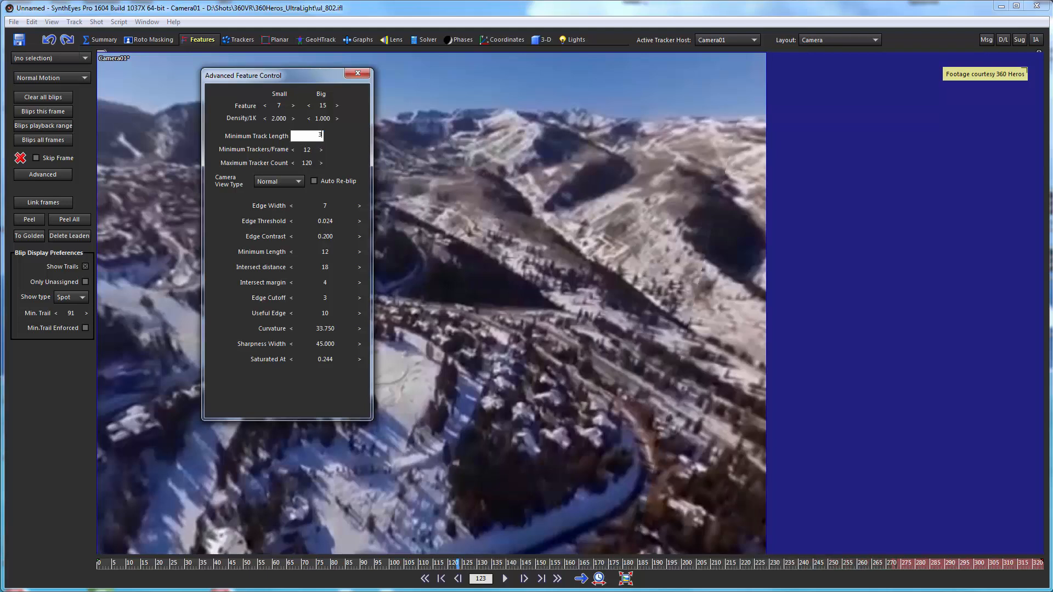
{"action": "key", "text": "Tab"}
{"action": "type", "text": "30"}
{"action": "type", "text": "300"}
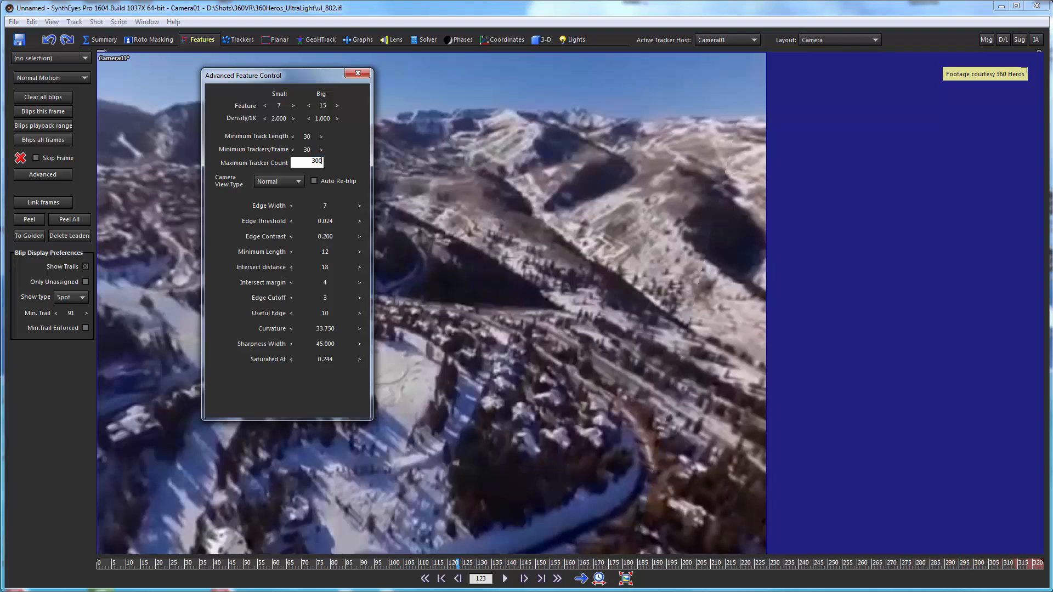
{"action": "key", "text": "Return"}
{"action": "left_click", "coordinate": [358, 73]}
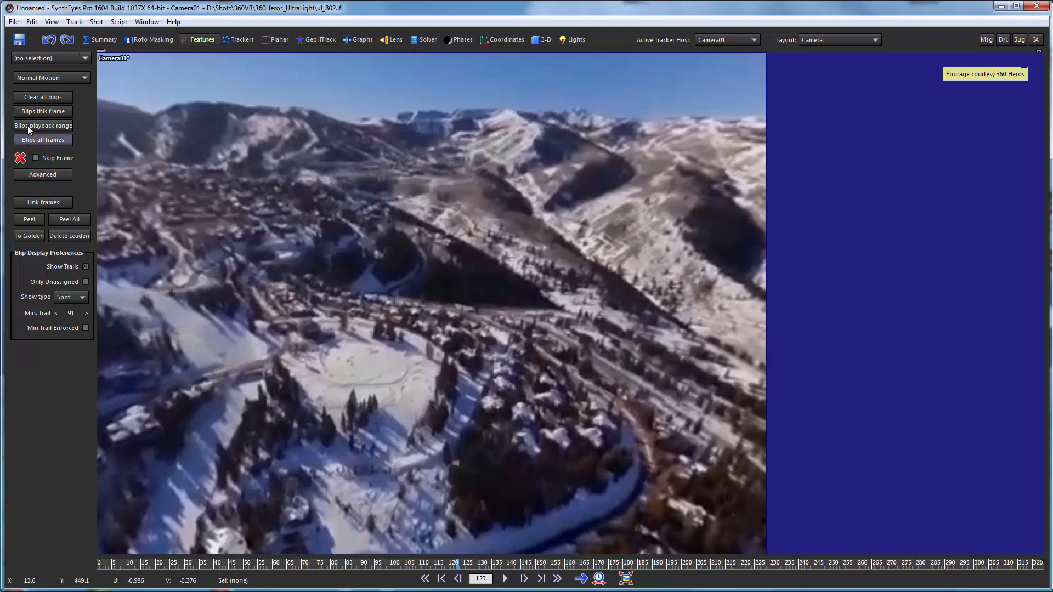
Run the full automatic tracking and solve on the converted linear shot and accept the result
{"action": "left_click", "coordinate": [101, 42]}
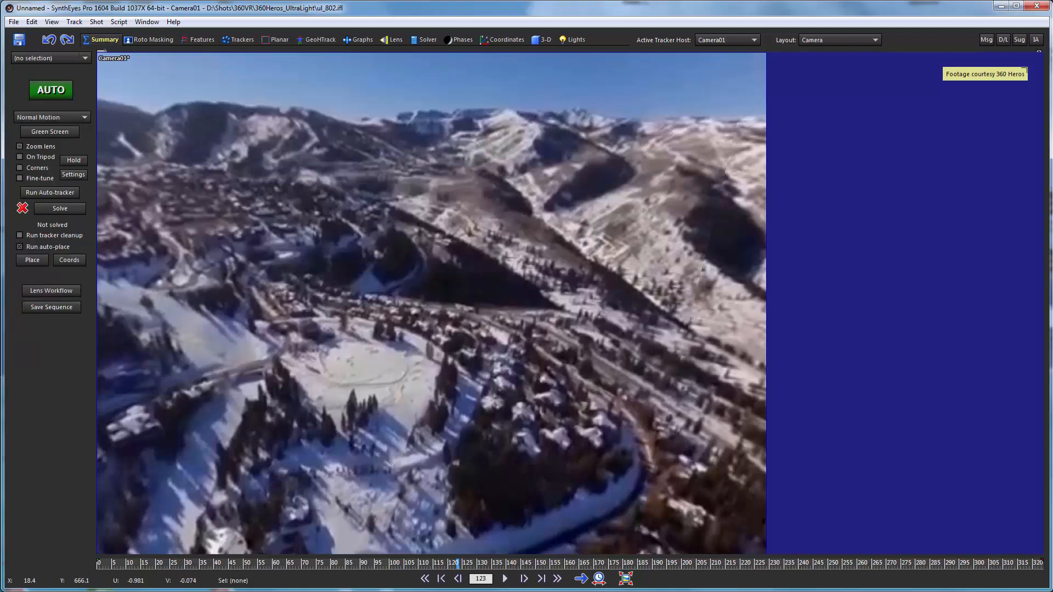
{"action": "left_click", "coordinate": [50, 89]}
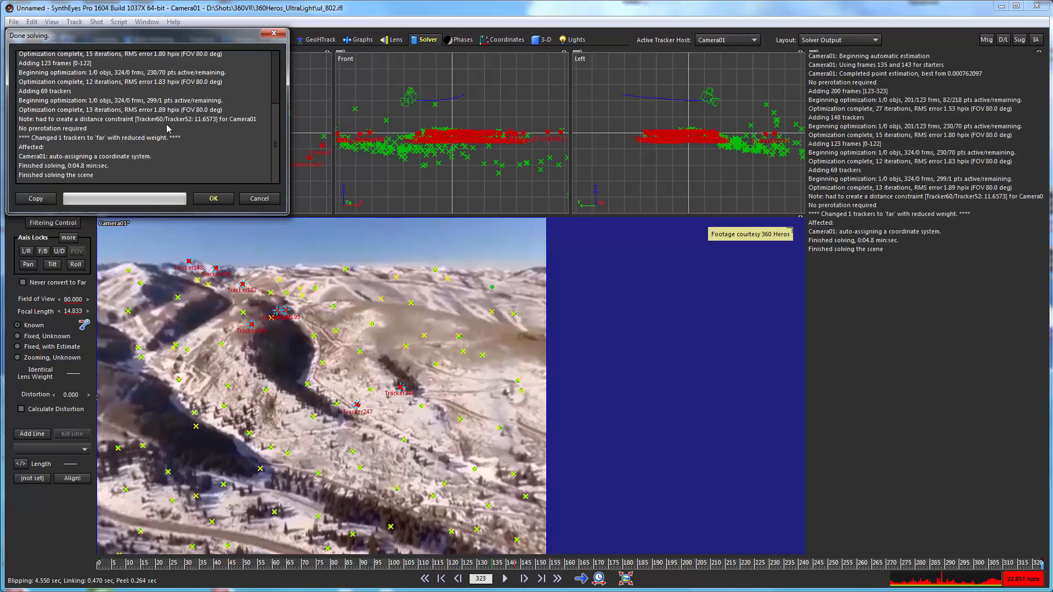
{"action": "left_click", "coordinate": [209, 202]}
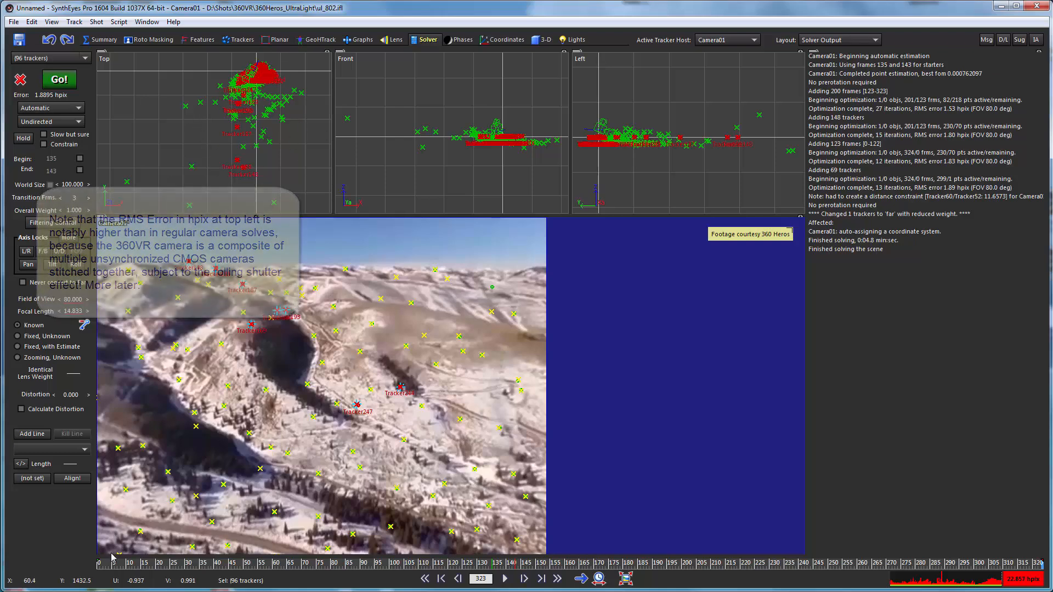
At frame 86, start a three-point coordinate system setup and remove the existing axis constraints from the trackers
{"action": "left_click_drag", "start_coordinate": [126, 565], "coordinate": [349, 564]}
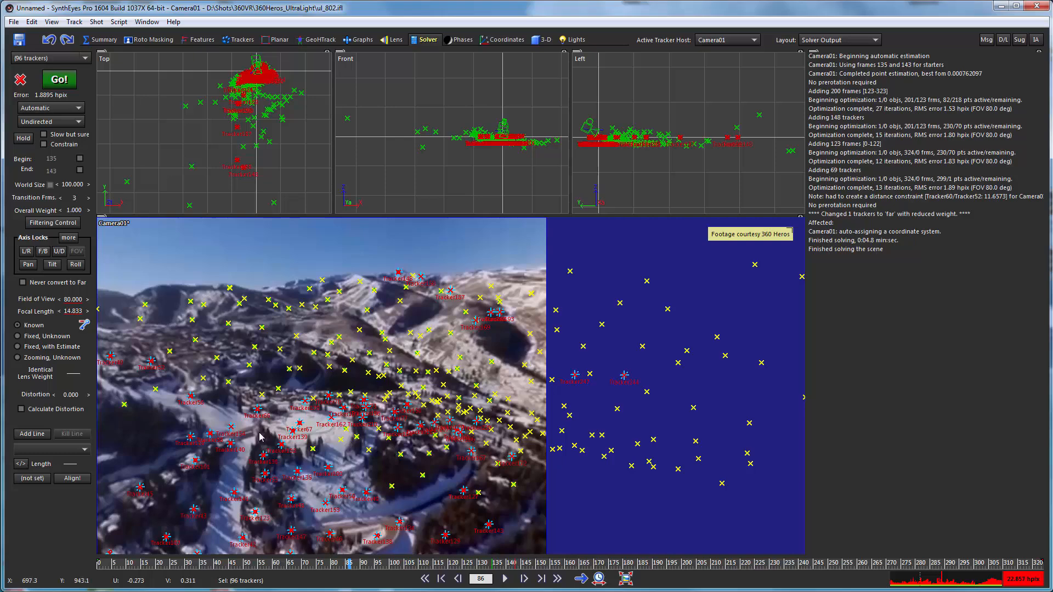
{"action": "scroll", "coordinate": [260, 436], "scroll_direction": "up", "scroll_amount": 4}
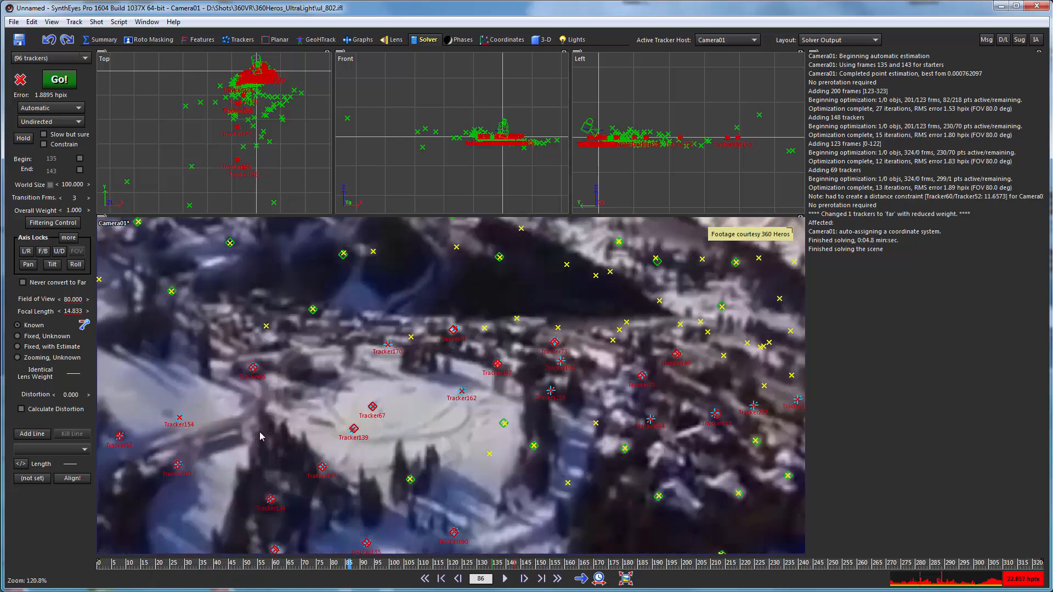
{"action": "scroll", "coordinate": [260, 436], "scroll_direction": "up", "scroll_amount": 2}
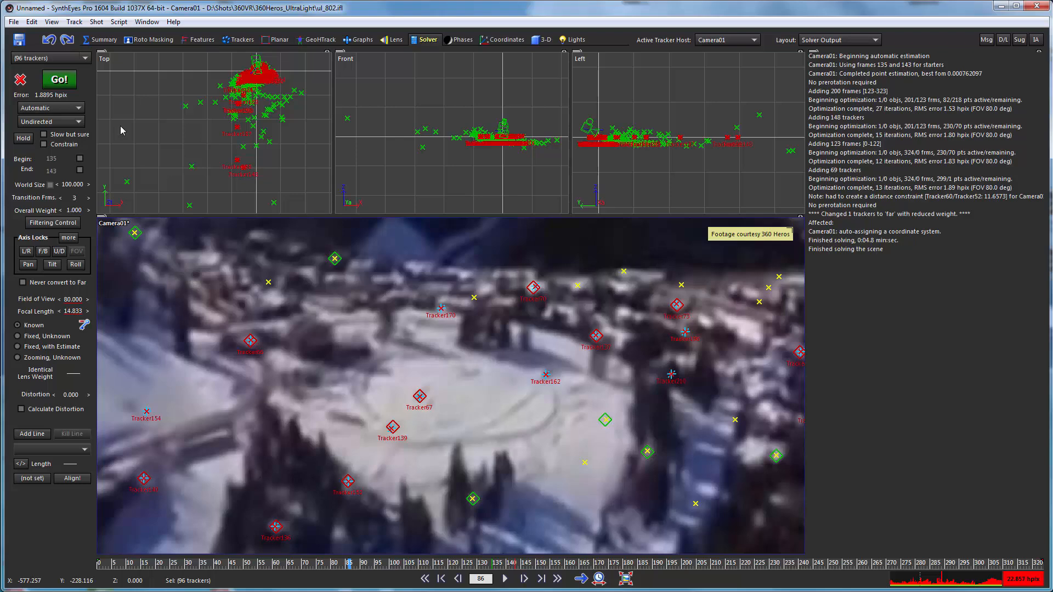
{"action": "left_click", "coordinate": [490, 40]}
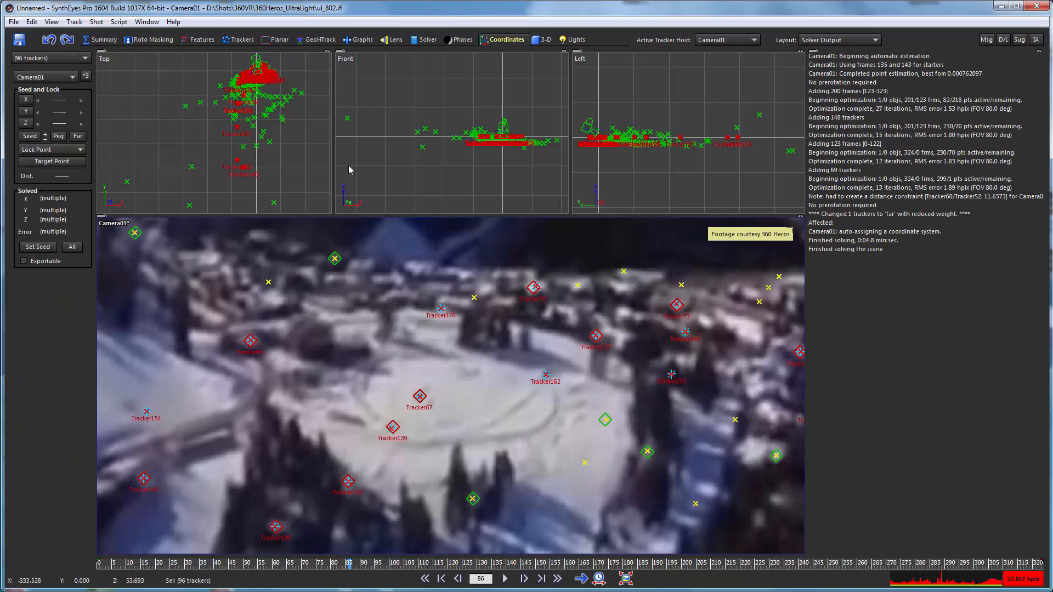
{"action": "left_click", "coordinate": [87, 77]}
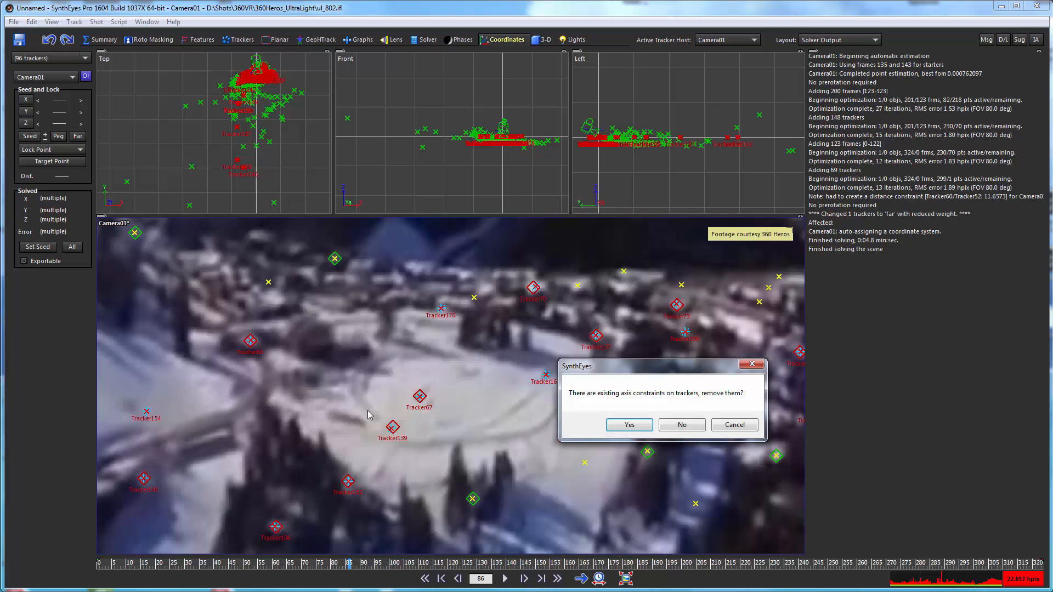
{"action": "left_click", "coordinate": [620, 427]}
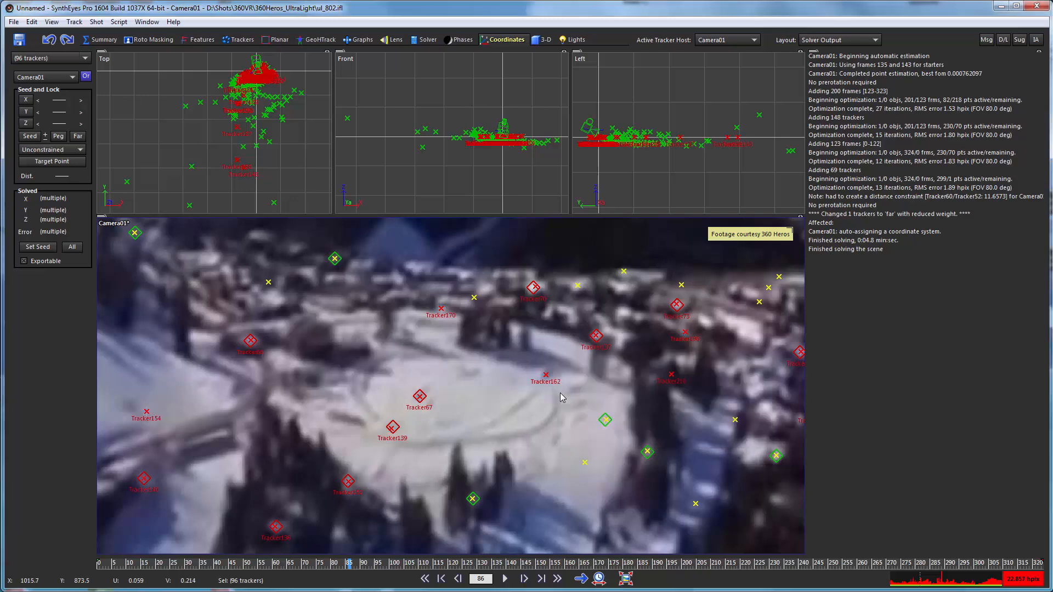
Set Tracker139 as origin, Tracker149 as the X-axis point at 20 and Tracker162 on the XY plane, apply the coordinate system and accept the re-solve
{"action": "left_click", "coordinate": [394, 429]}
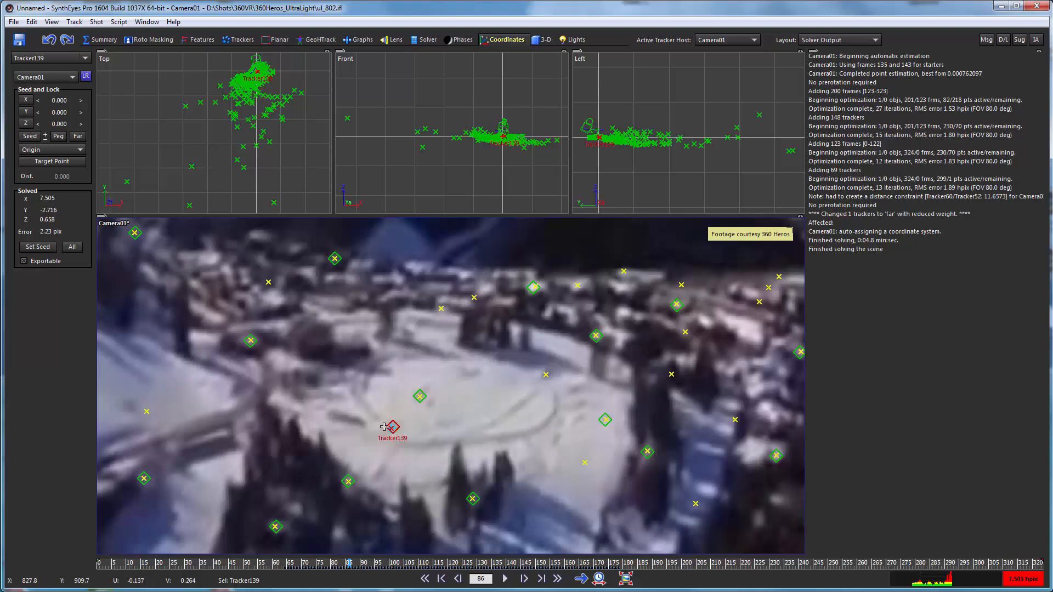
{"action": "left_click", "coordinate": [606, 420]}
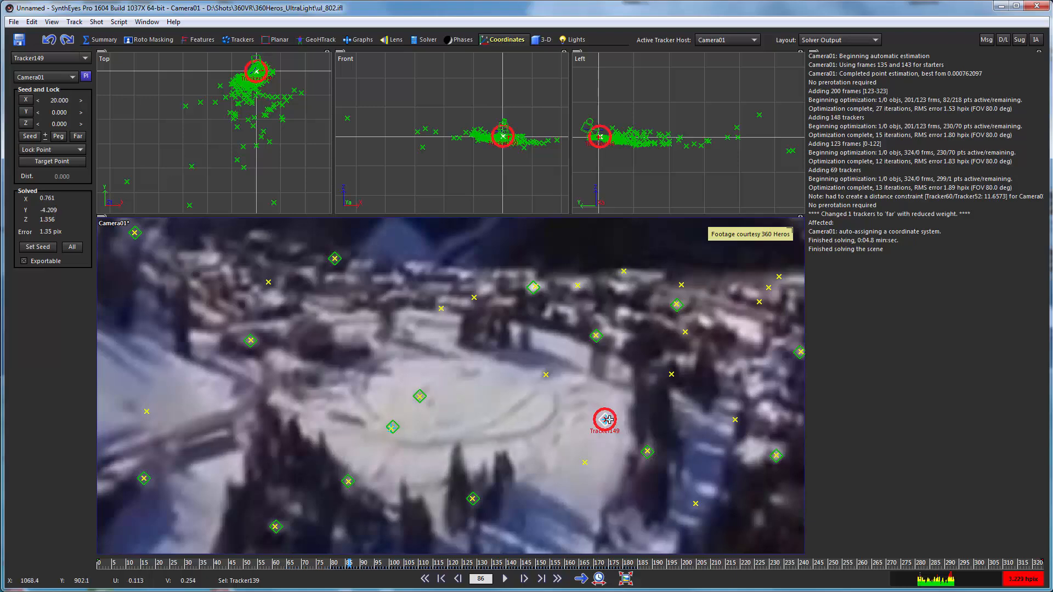
{"action": "left_click", "coordinate": [546, 376]}
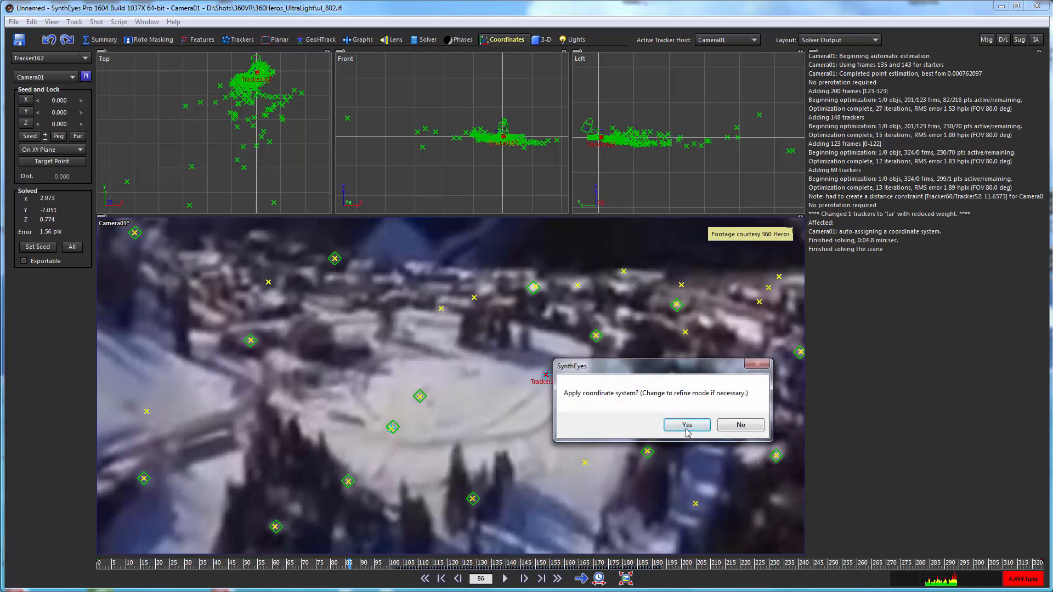
{"action": "left_click", "coordinate": [685, 425]}
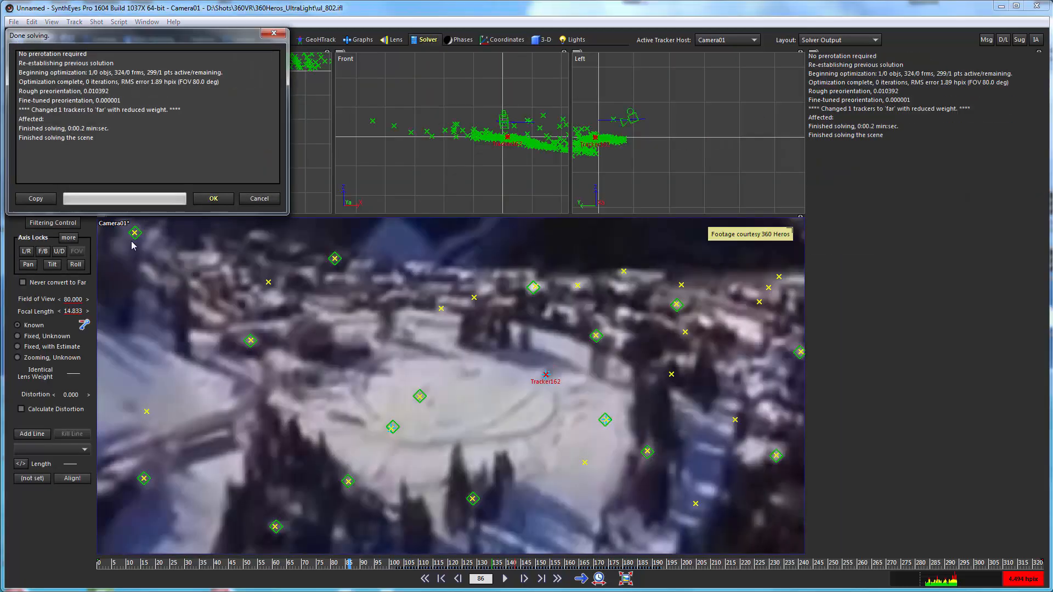
{"action": "left_click", "coordinate": [212, 198]}
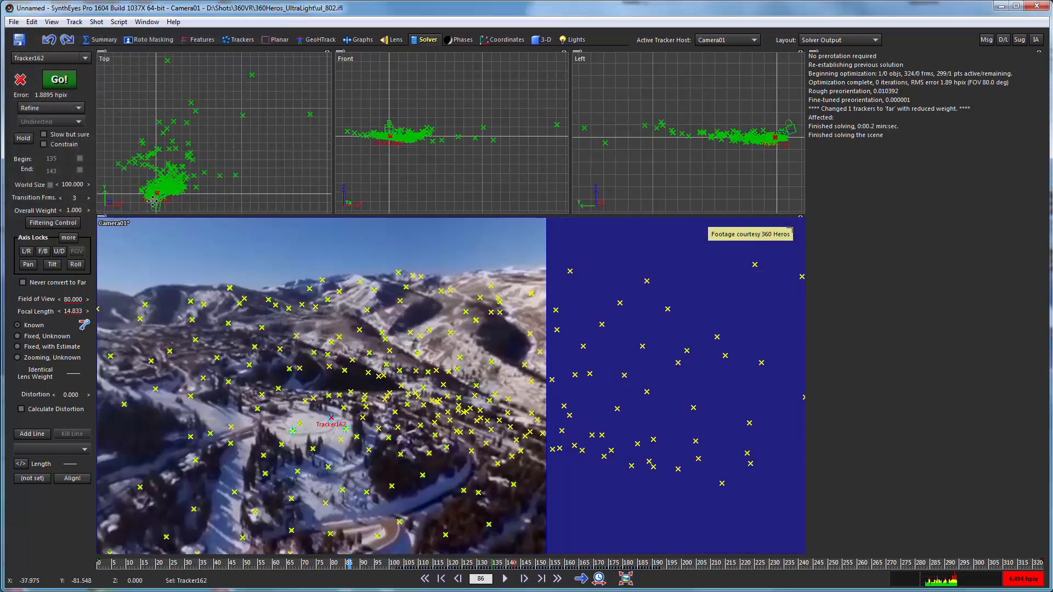
Clean up the trackers with the high-error total error threshold at 4.638 hpix, then rerun the refine solve and accept it
{"action": "middle_click_drag", "start_coordinate": [159, 198], "coordinate": [195, 166]}
{"action": "scroll", "coordinate": [196, 165], "scroll_direction": "up", "scroll_amount": 5}
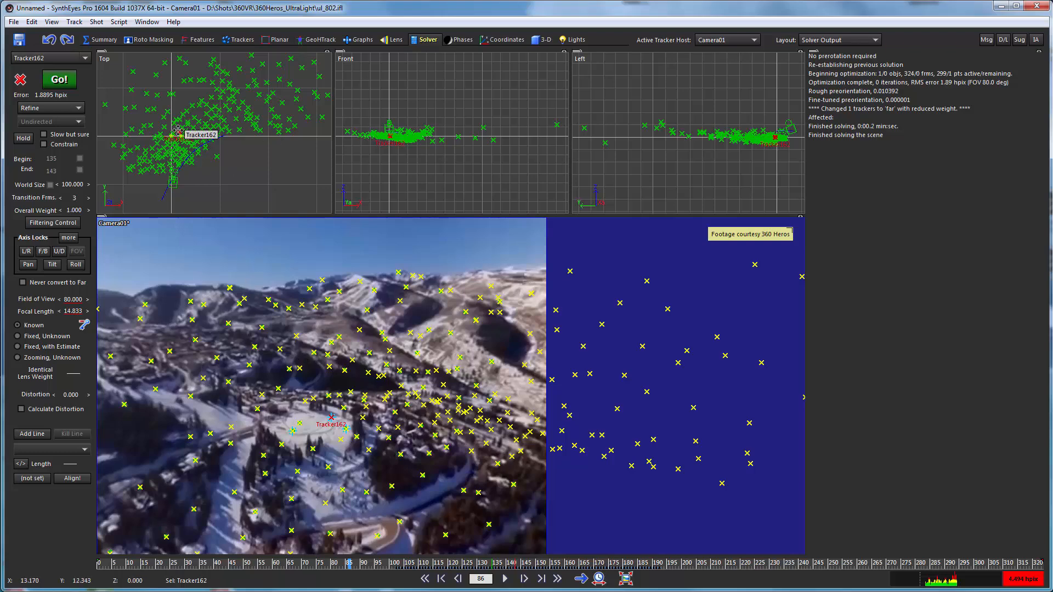
{"action": "left_click", "coordinate": [74, 22]}
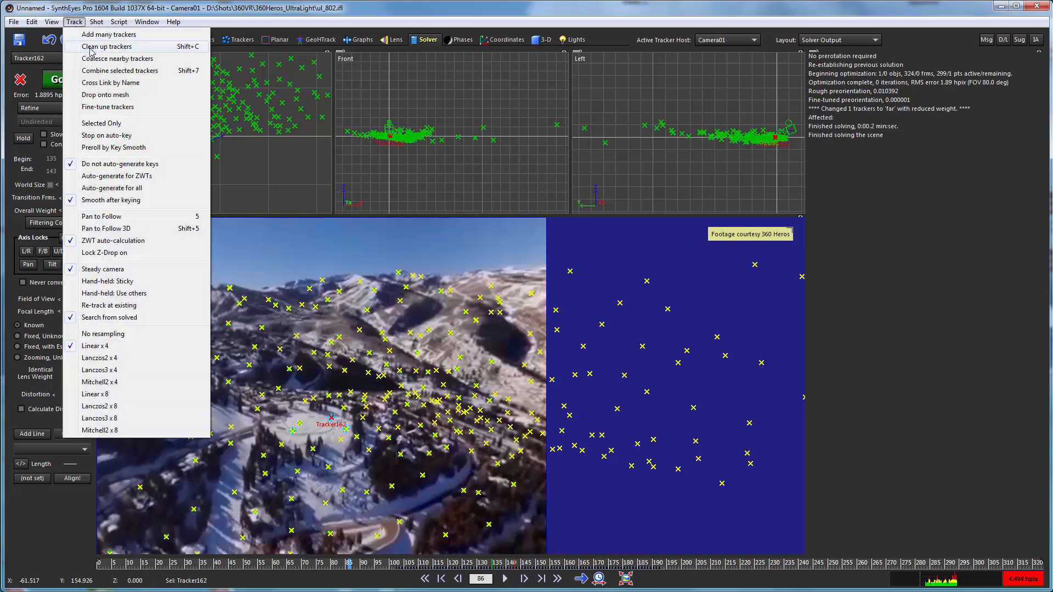
{"action": "left_click", "coordinate": [91, 48]}
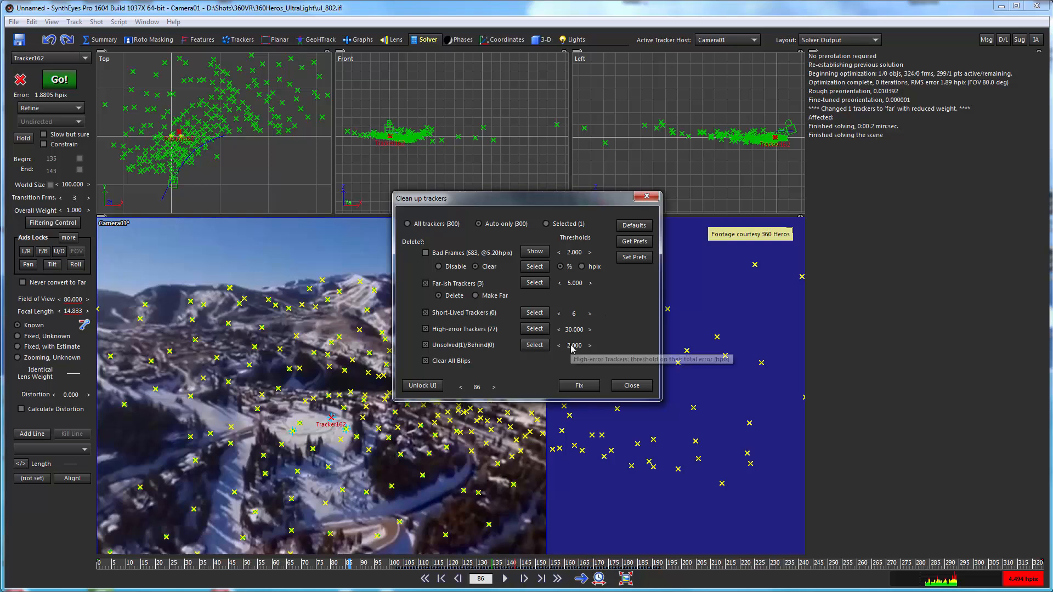
{"action": "left_click_drag", "start_coordinate": [573, 347], "coordinate": [584, 346]}
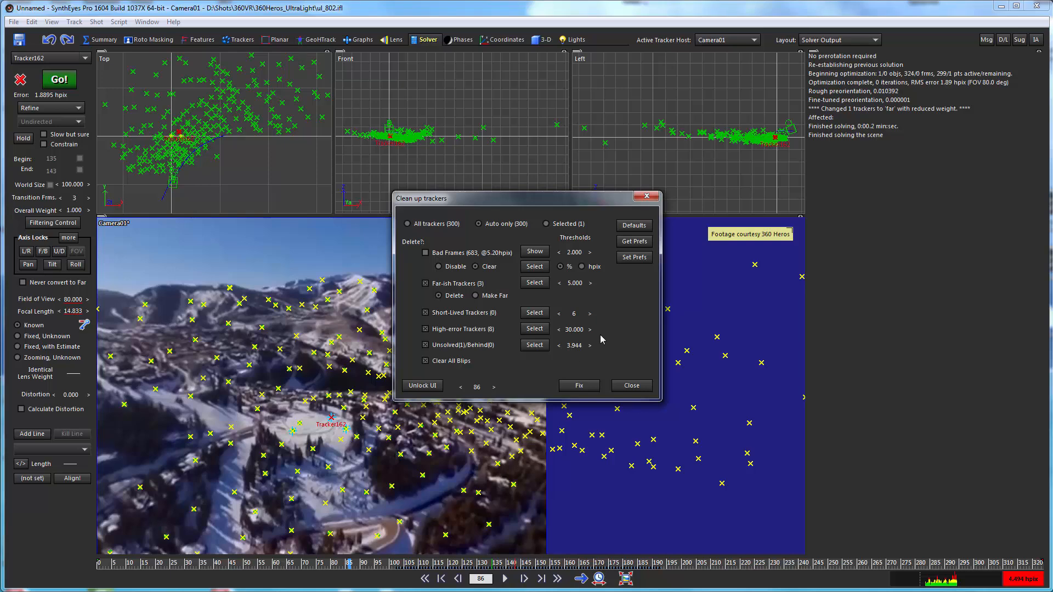
{"action": "mouse_move", "coordinate": [573, 349]}
{"action": "left_mouse_down"}
{"action": "mouse_move", "coordinate": [586, 345]}
{"action": "mouse_move", "coordinate": [571, 345]}
{"action": "left_mouse_up"}
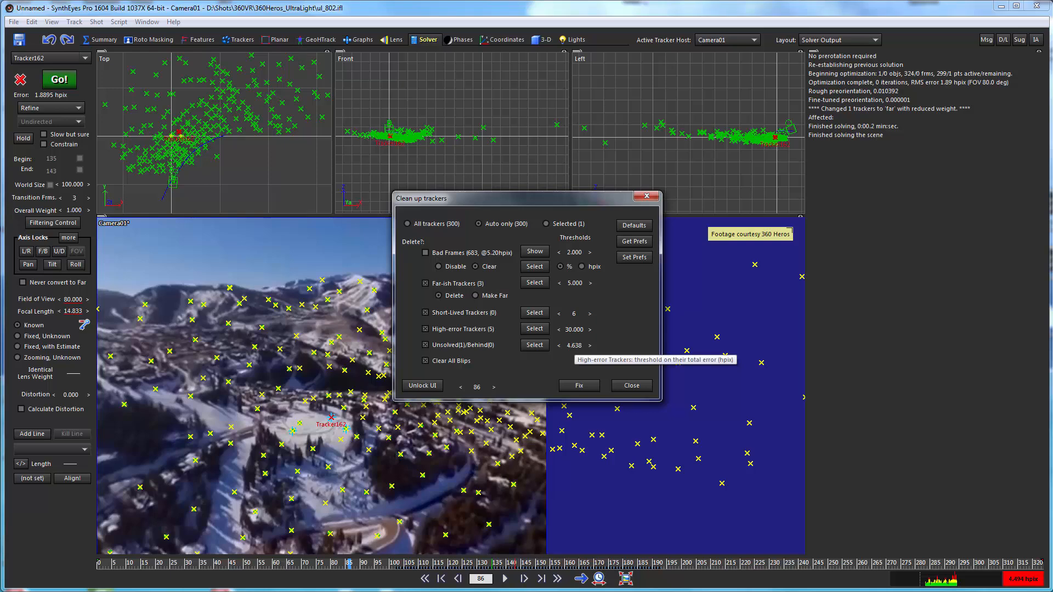
{"action": "left_click", "coordinate": [582, 385]}
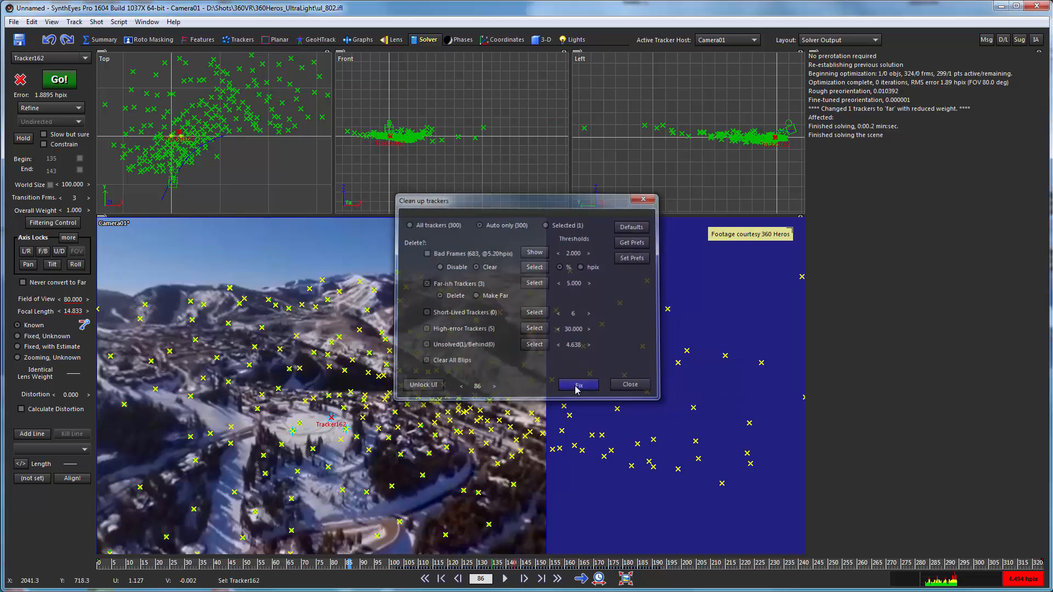
{"action": "left_click", "coordinate": [59, 82]}
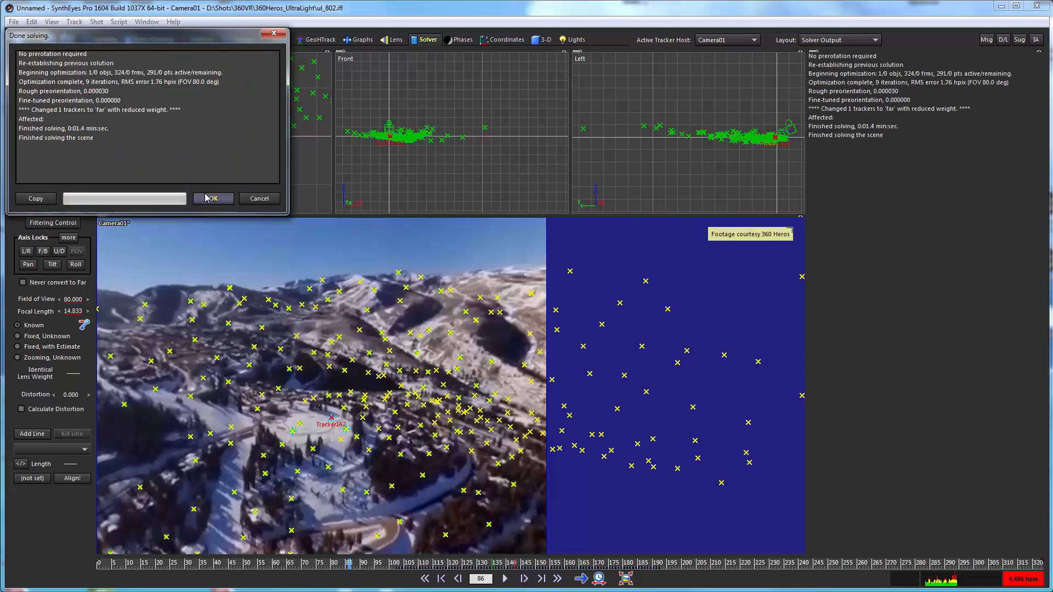
{"action": "left_click", "coordinate": [216, 201]}
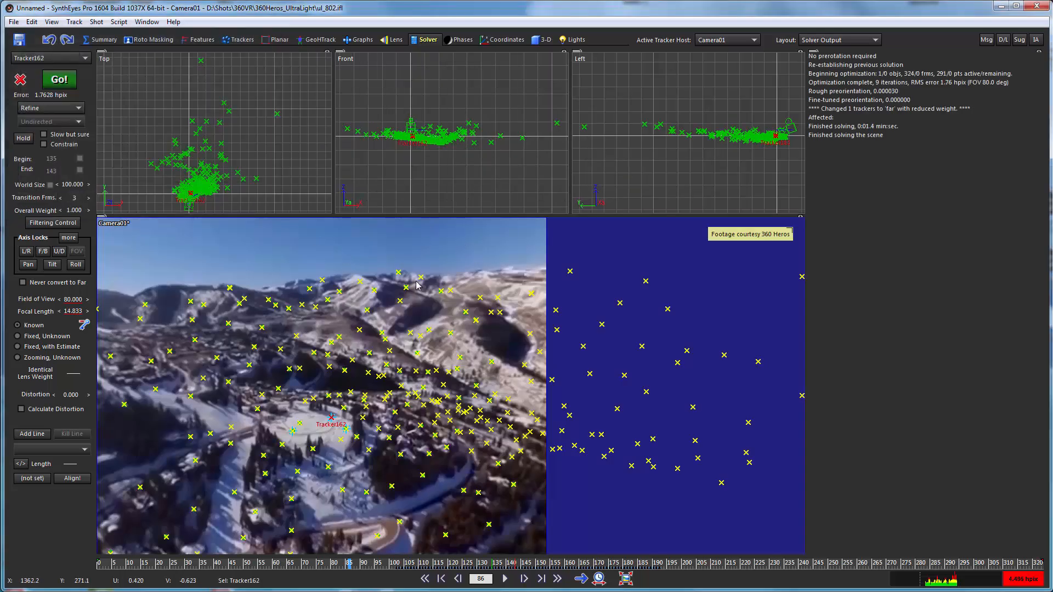
Examine the solved camera path in an enlarged Top view by scrubbing through the shot with no trackers selected, then restore the multi-view layout
{"action": "mouse_move", "coordinate": [163, 568]}
{"action": "left_mouse_down"}
{"action": "mouse_move", "coordinate": [933, 563]}
{"action": "mouse_move", "coordinate": [87, 545]}
{"action": "mouse_move", "coordinate": [638, 547]}
{"action": "mouse_move", "coordinate": [187, 547]}
{"action": "left_mouse_up"}
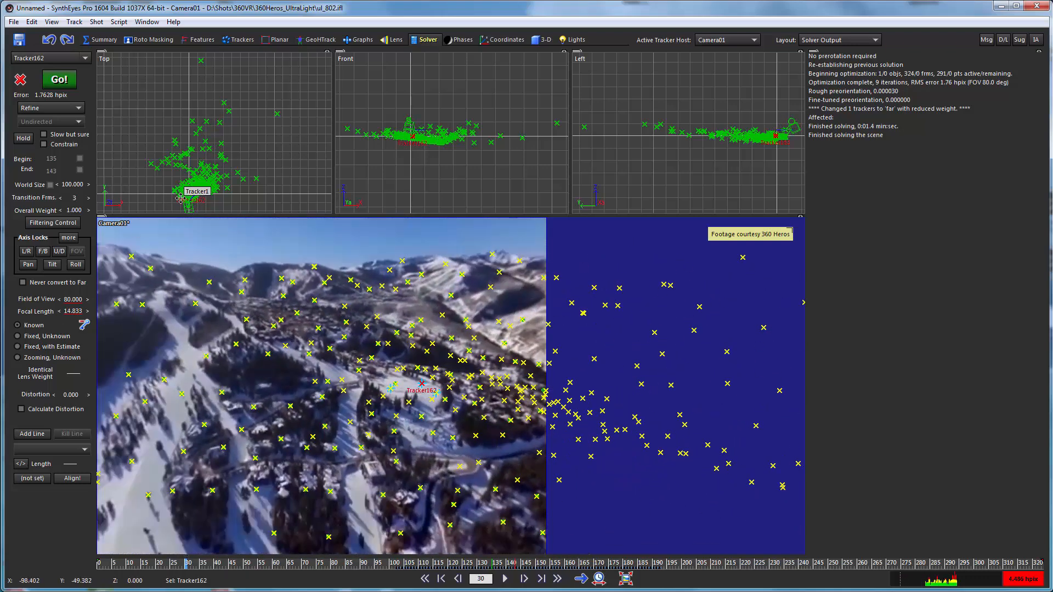
{"action": "left_click", "coordinate": [327, 54]}
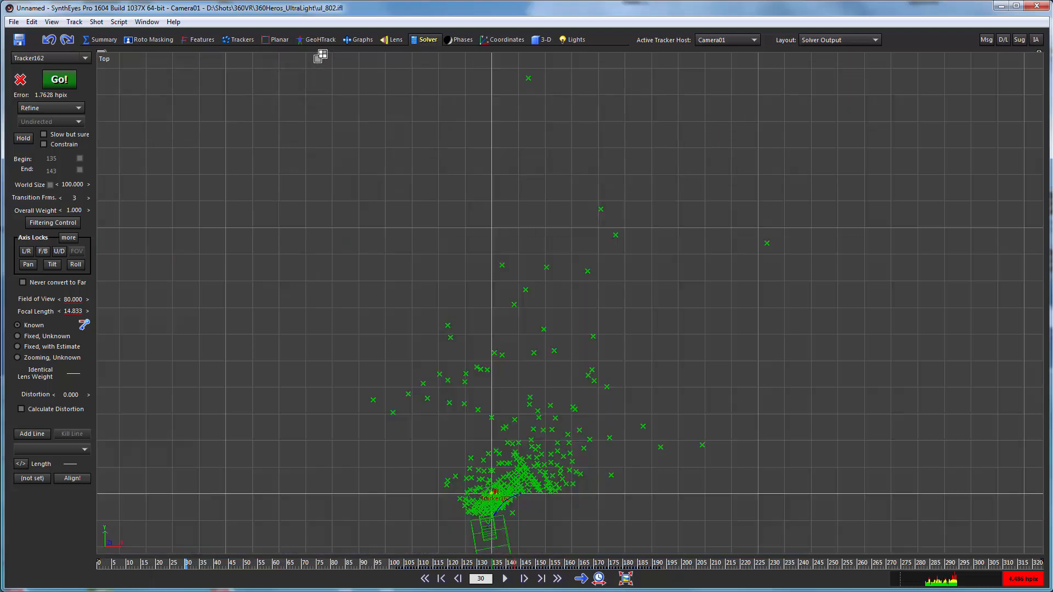
{"action": "scroll", "coordinate": [453, 500], "scroll_direction": "up", "scroll_amount": 3}
{"action": "middle_click_drag", "start_coordinate": [452, 500], "coordinate": [466, 410]}
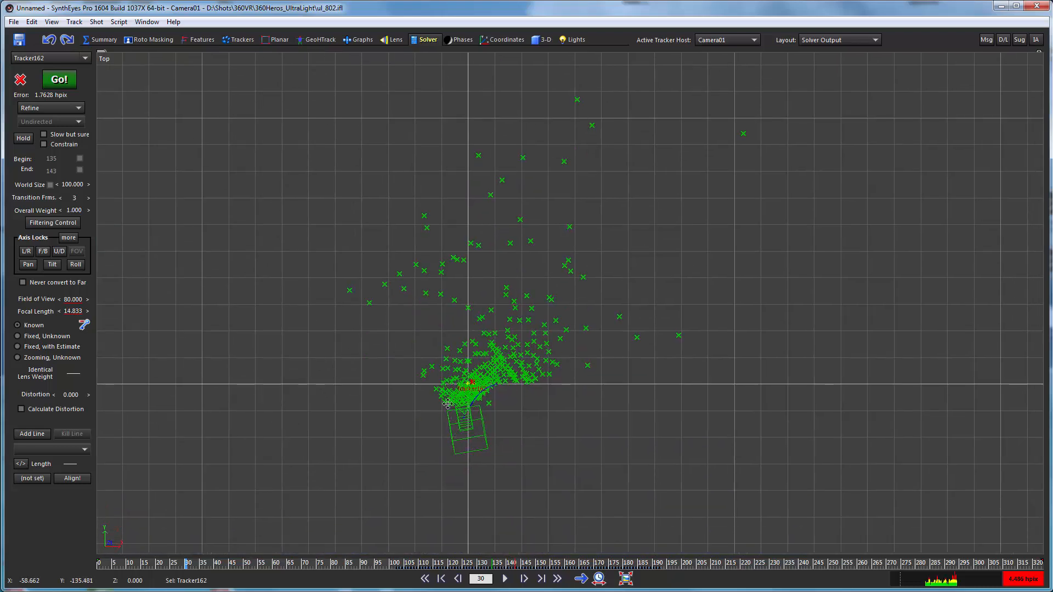
{"action": "scroll", "coordinate": [466, 410], "scroll_direction": "up", "scroll_amount": 4}
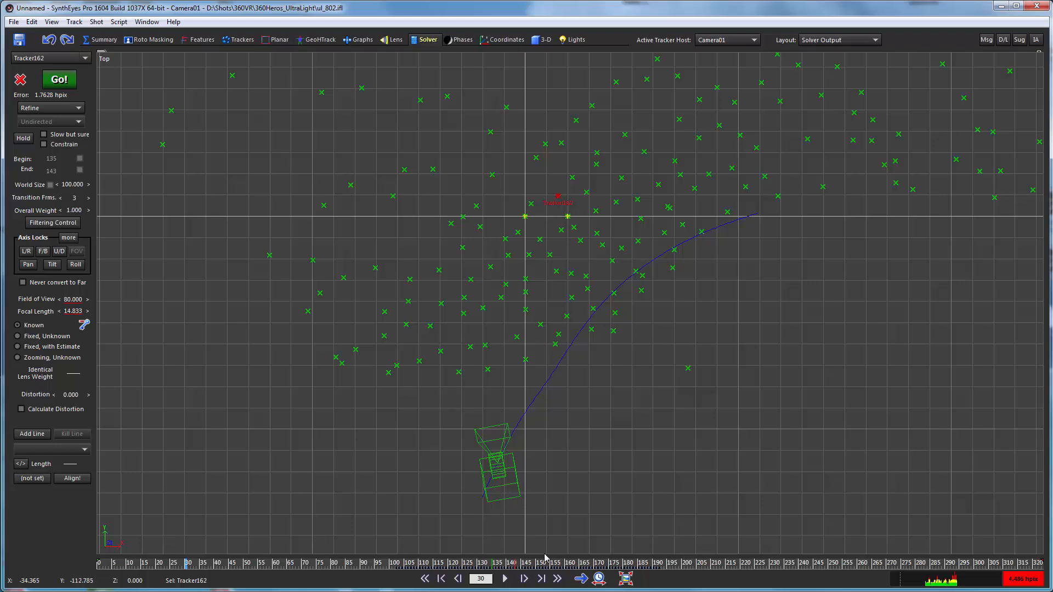
{"action": "left_click", "coordinate": [204, 565]}
{"action": "left_click_drag", "start_coordinate": [203, 565], "coordinate": [875, 564]}
{"action": "left_click_drag", "start_coordinate": [939, 489], "coordinate": [621, 564]}
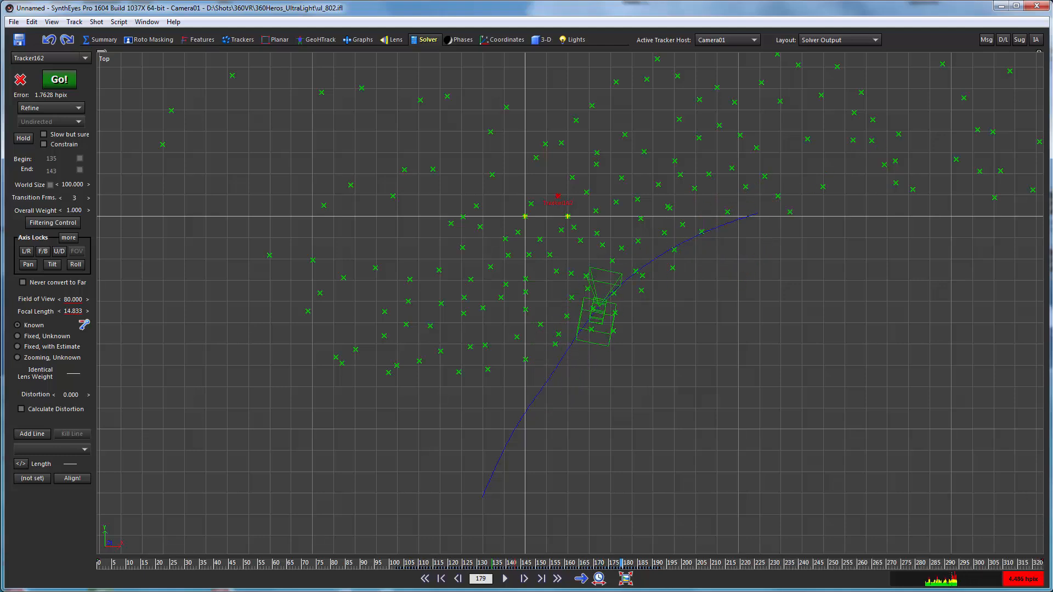
{"action": "left_click", "coordinate": [790, 212]}
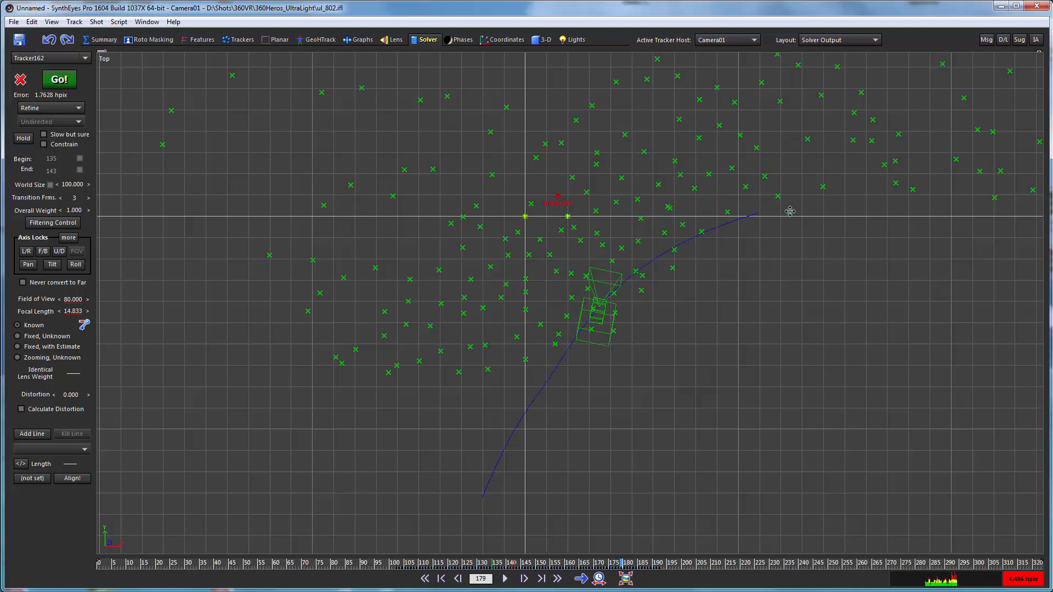
{"action": "left_click", "coordinate": [821, 306]}
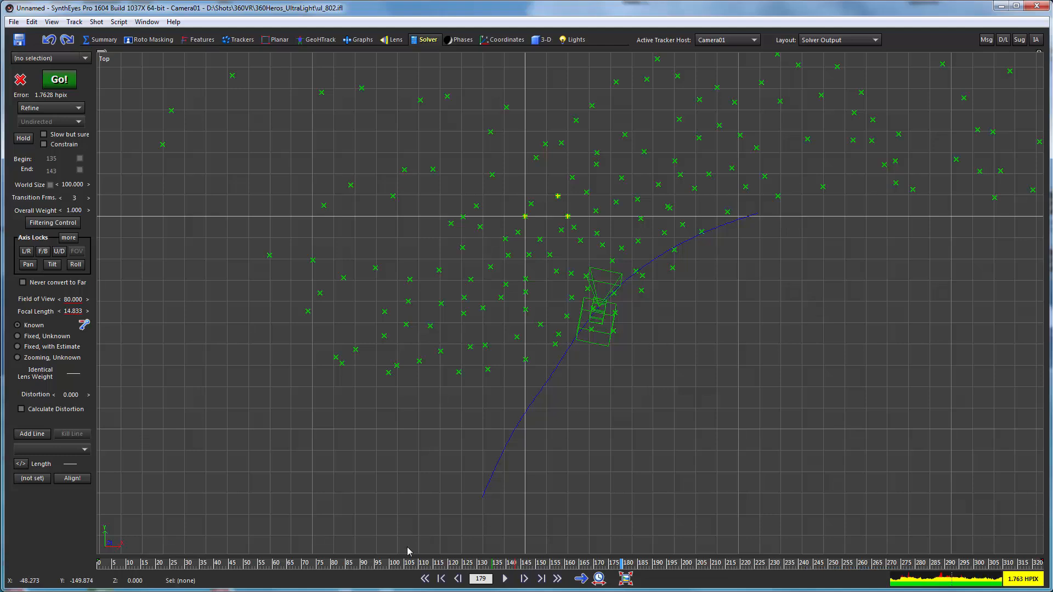
{"action": "left_click_drag", "start_coordinate": [403, 564], "coordinate": [760, 565]}
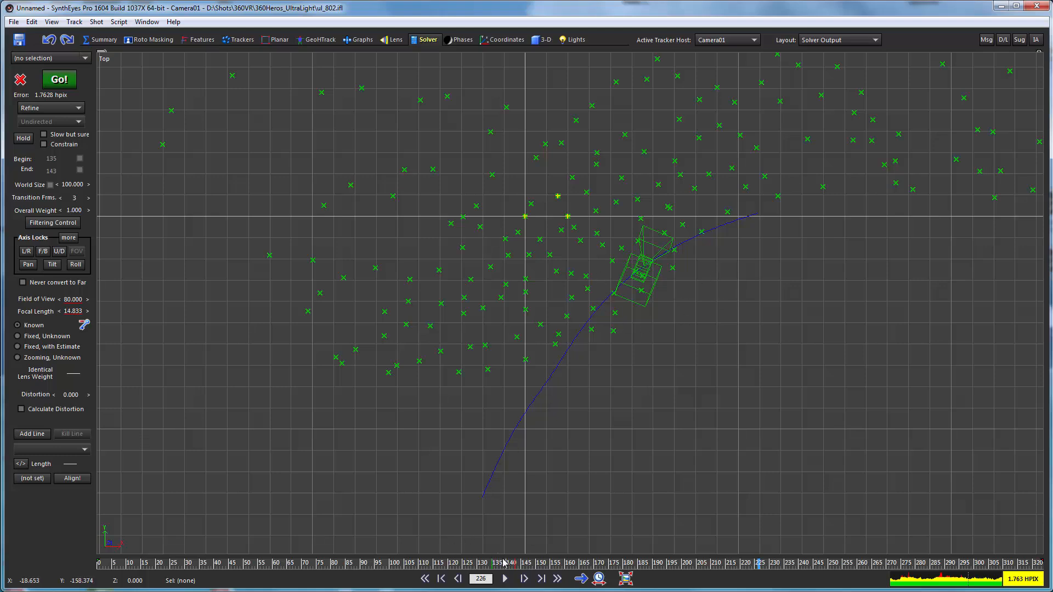
{"action": "left_click_drag", "start_coordinate": [504, 562], "coordinate": [848, 563]}
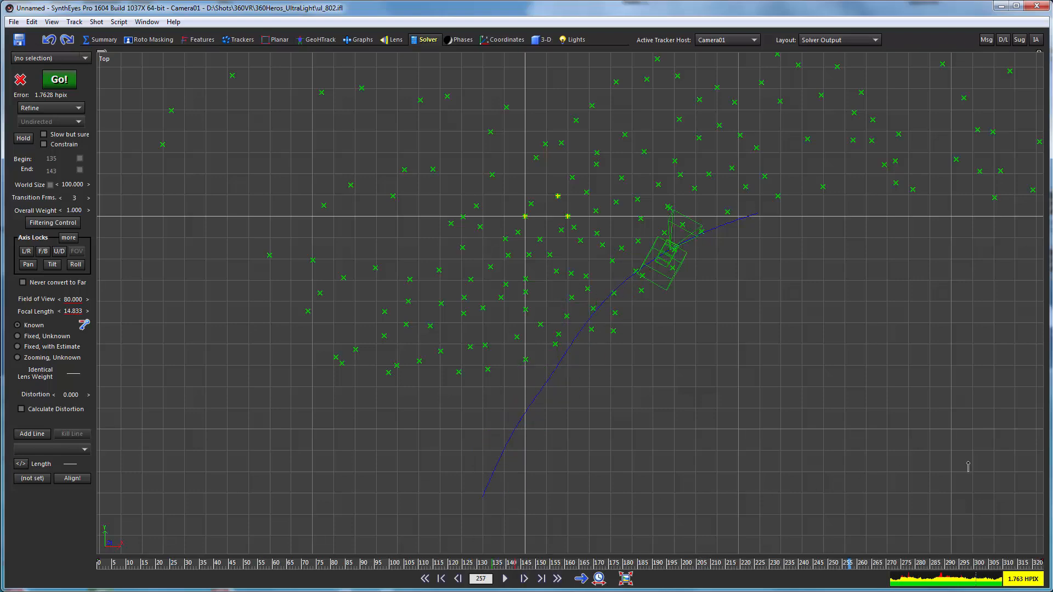
{"action": "left_click_drag", "start_coordinate": [968, 466], "coordinate": [140, 526]}
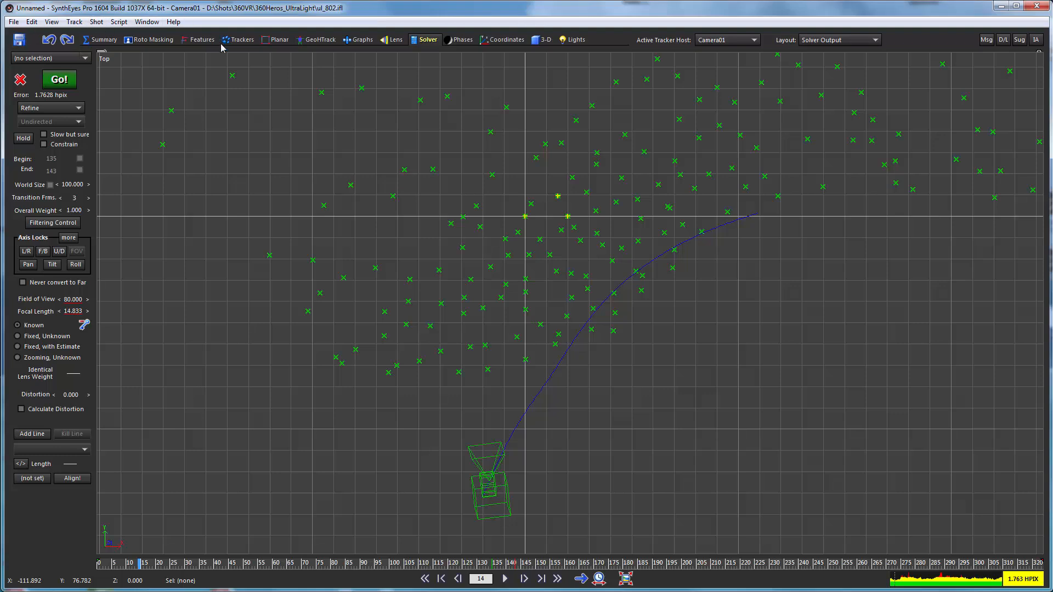
{"action": "left_click", "coordinate": [1039, 53]}
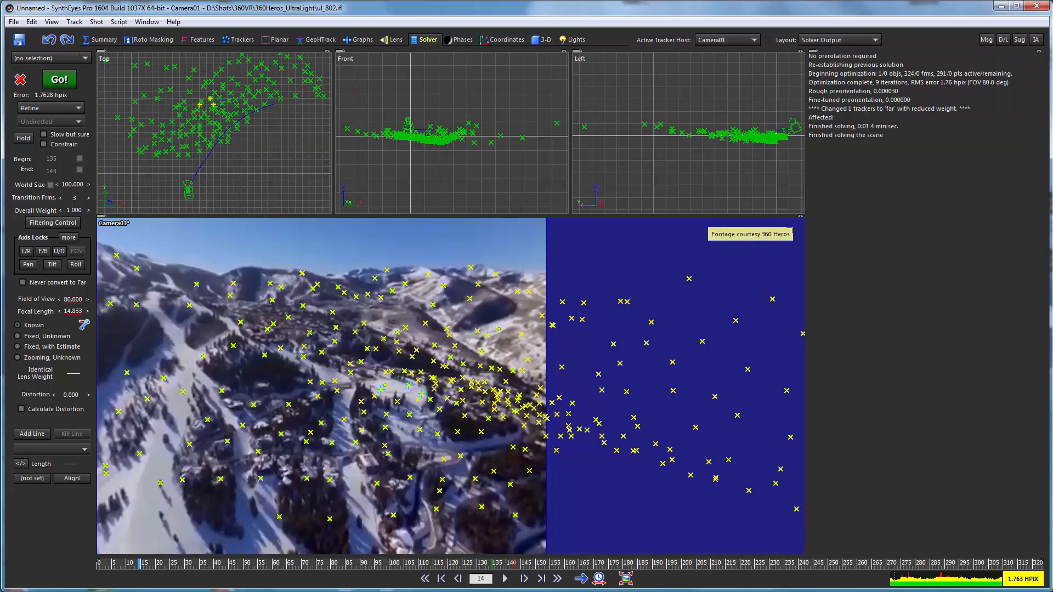
Run the VR360 3D Tracking Wrapup script to bring the solve back to the spherical 360 shot
{"action": "left_click", "coordinate": [119, 22]}
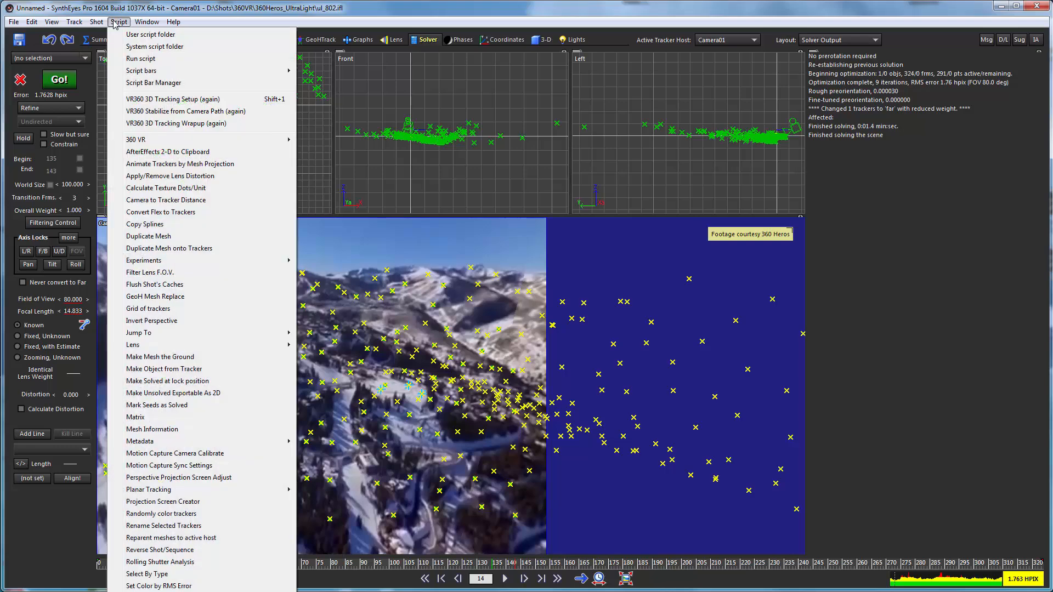
{"action": "mouse_move", "coordinate": [230, 139]}
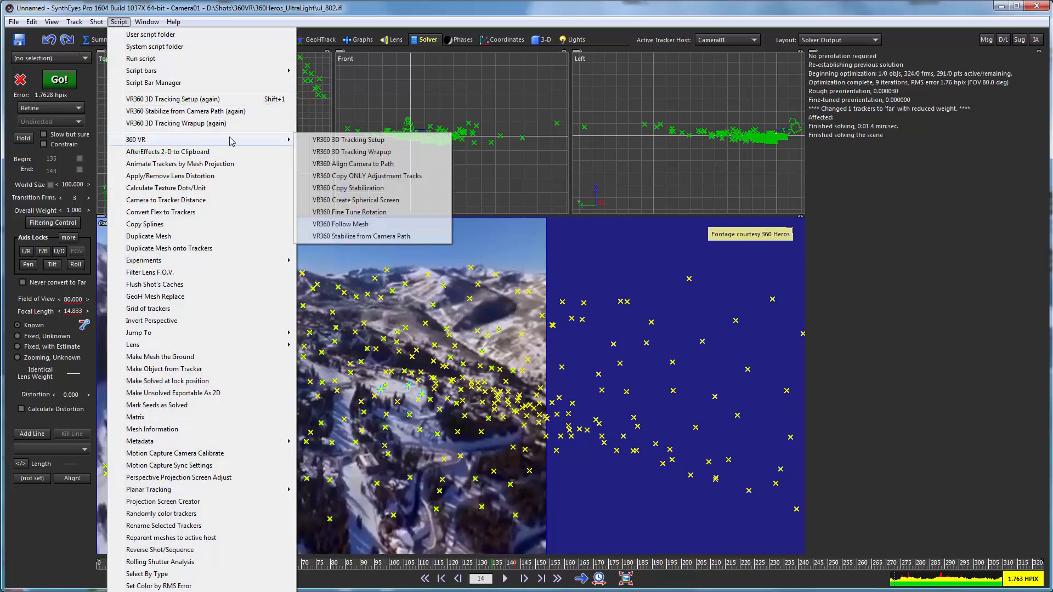
{"action": "left_click", "coordinate": [333, 155]}
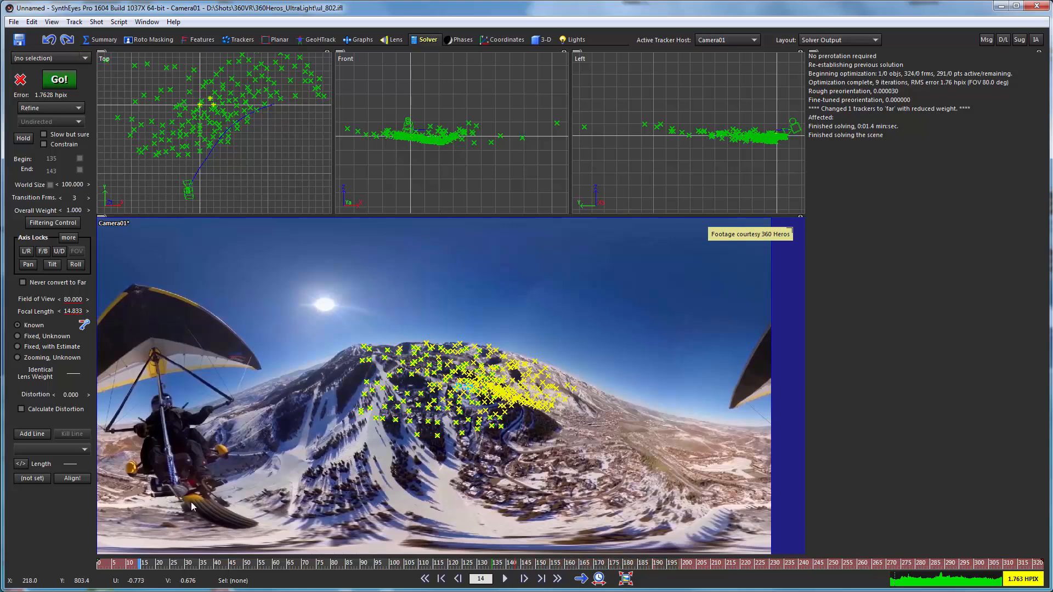
Check how the trackers follow the terrain in the spherical footage across the shot, then undo the tracking wrapup
{"action": "left_click", "coordinate": [248, 562]}
{"action": "left_click_drag", "start_coordinate": [249, 566], "coordinate": [129, 582]}
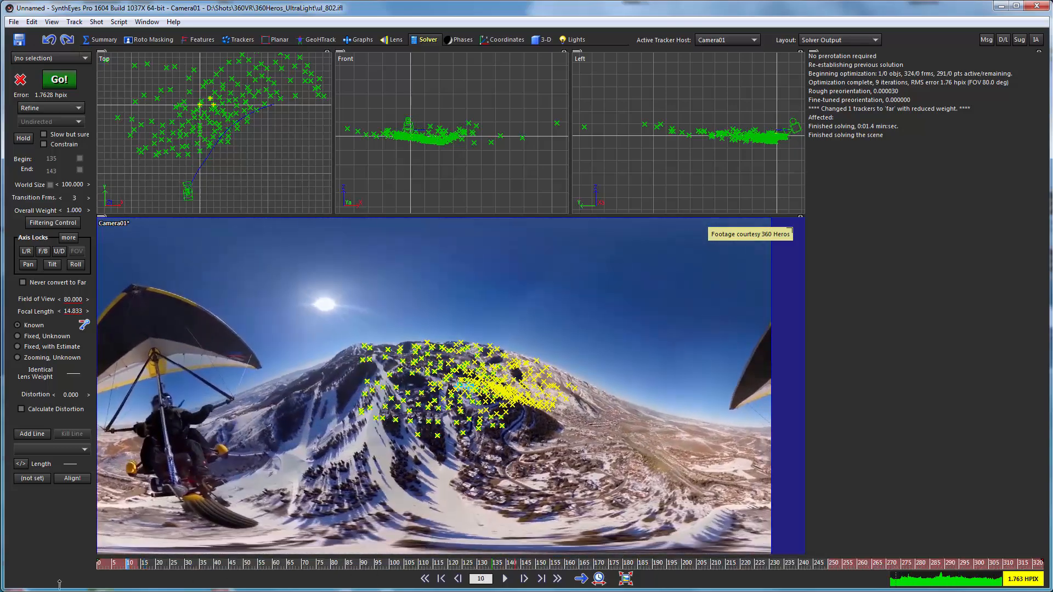
{"action": "left_click_drag", "start_coordinate": [363, 574], "coordinate": [285, 570]}
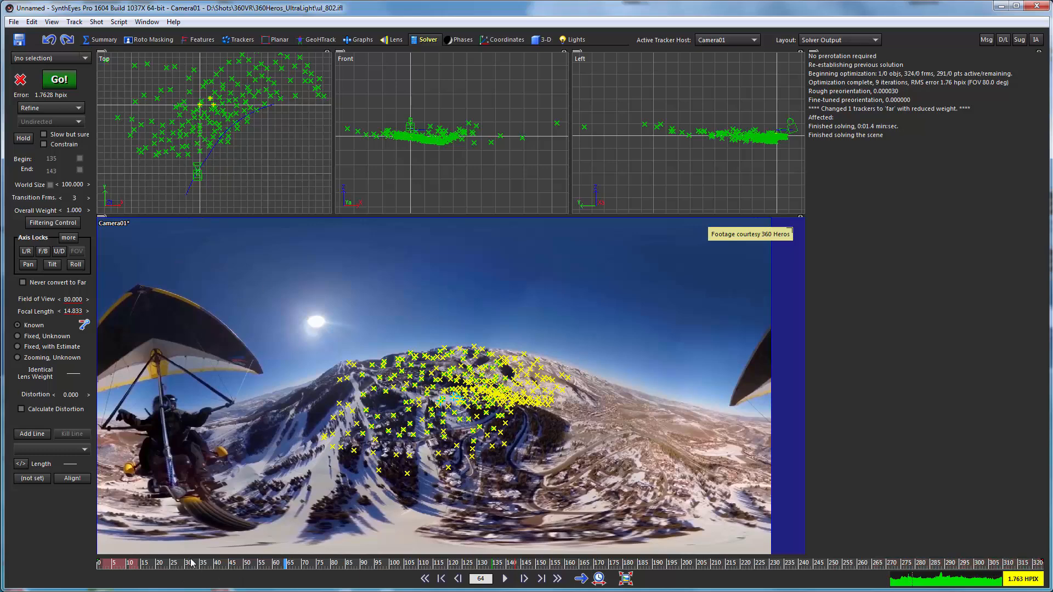
{"action": "left_click", "coordinate": [647, 562]}
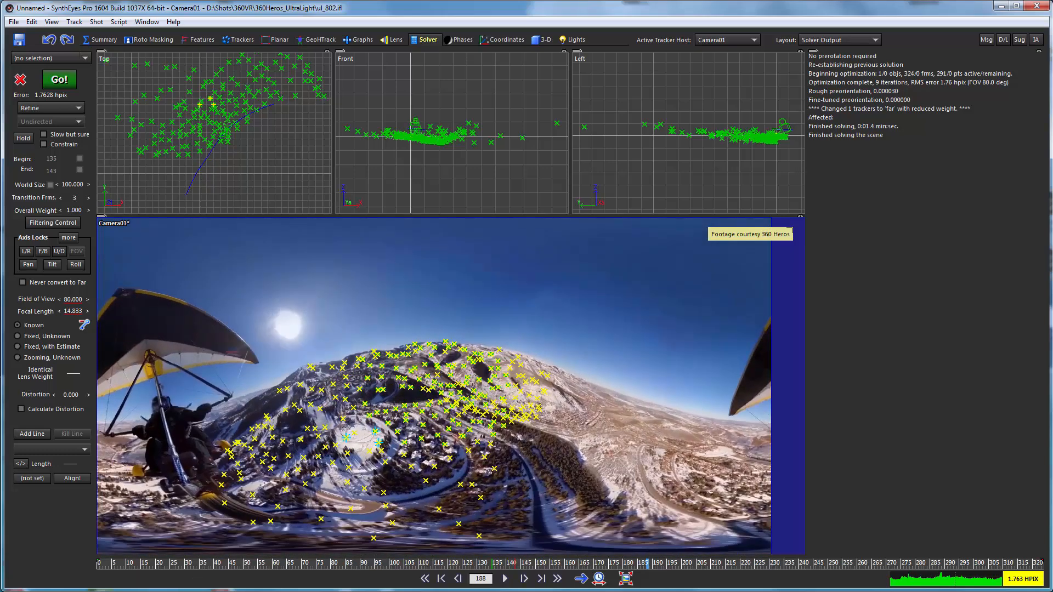
{"action": "left_click", "coordinate": [875, 563]}
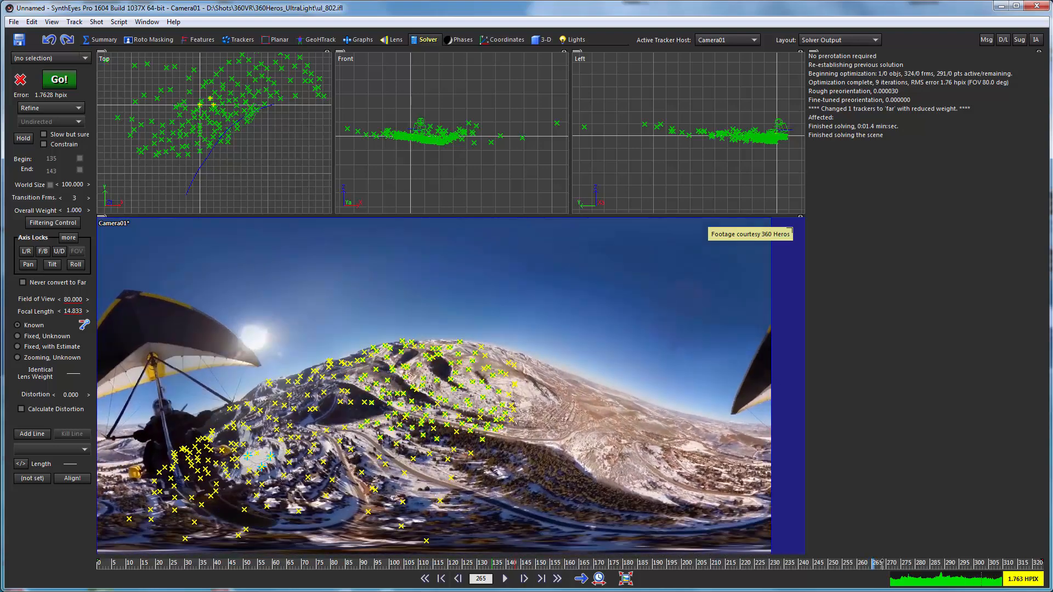
{"action": "left_click_drag", "start_coordinate": [882, 563], "coordinate": [408, 562]}
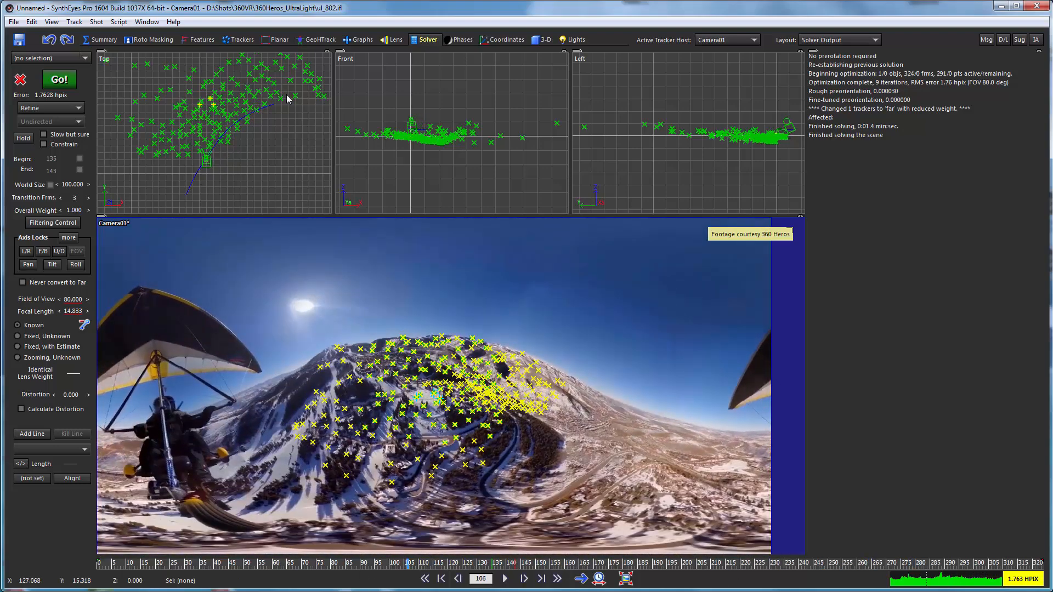
{"action": "mouse_move", "coordinate": [460, 563]}
{"action": "left_mouse_down"}
{"action": "mouse_move", "coordinate": [228, 565]}
{"action": "mouse_move", "coordinate": [1003, 564]}
{"action": "mouse_move", "coordinate": [168, 564]}
{"action": "left_mouse_up"}
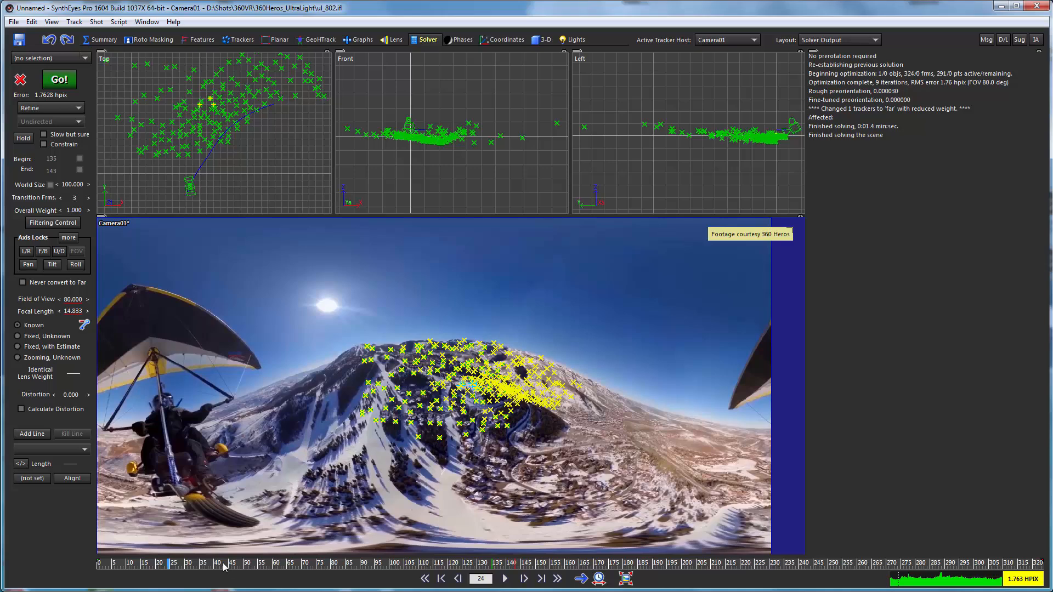
{"action": "left_click_drag", "start_coordinate": [223, 566], "coordinate": [118, 565]}
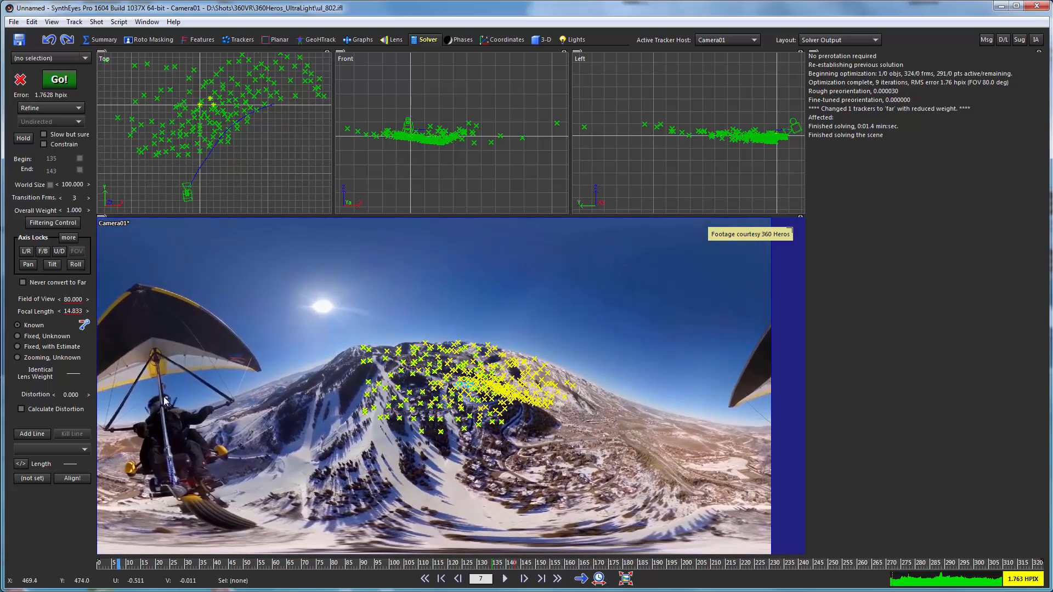
{"action": "left_click", "coordinate": [48, 41]}
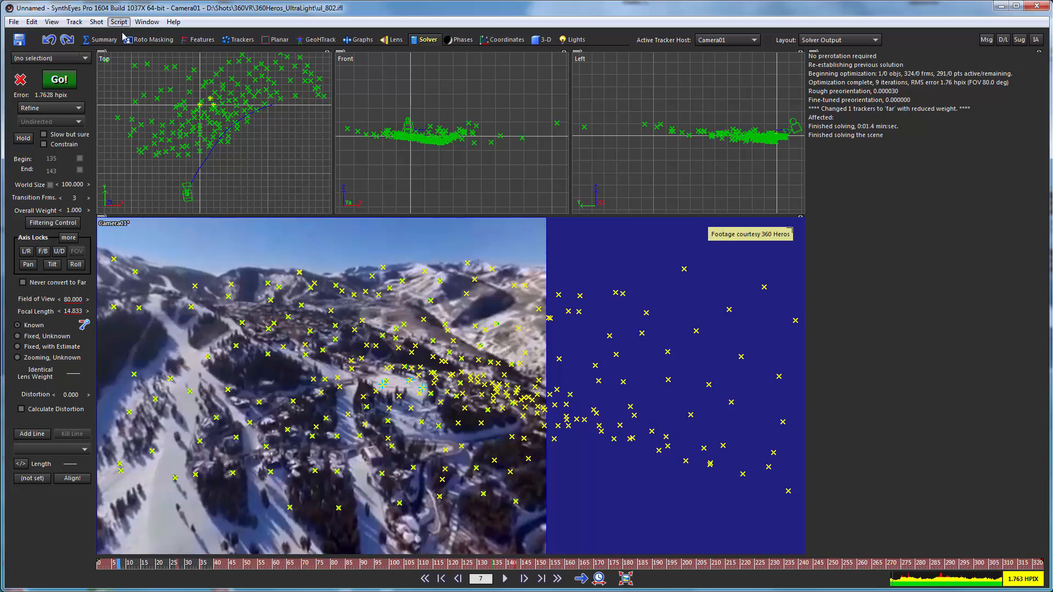
Run the VR360 Stabilize from Camera Path script on the solved shot
{"action": "left_click", "coordinate": [119, 21]}
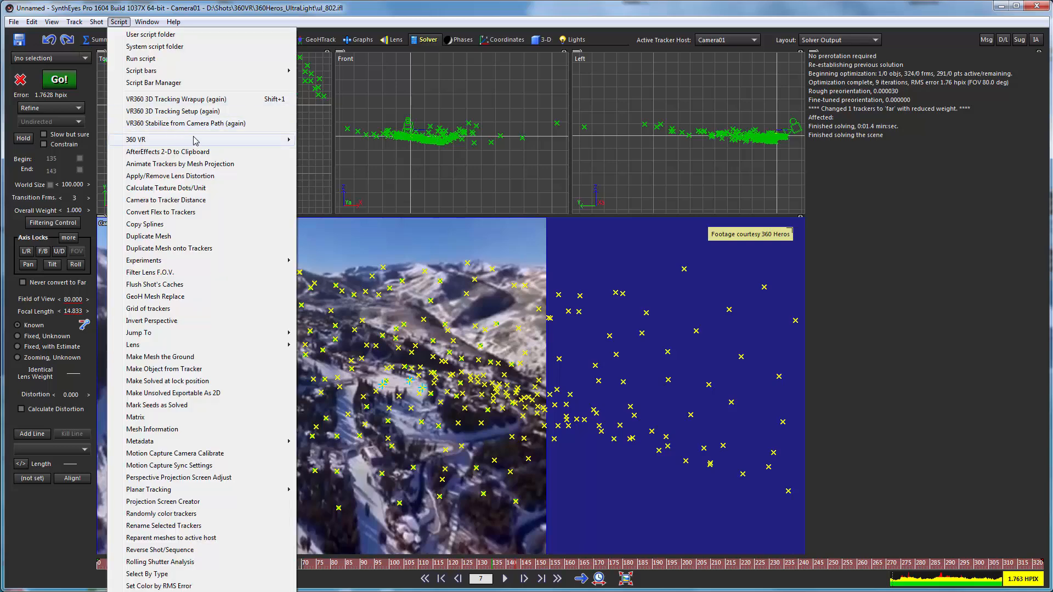
{"action": "mouse_move", "coordinate": [289, 141]}
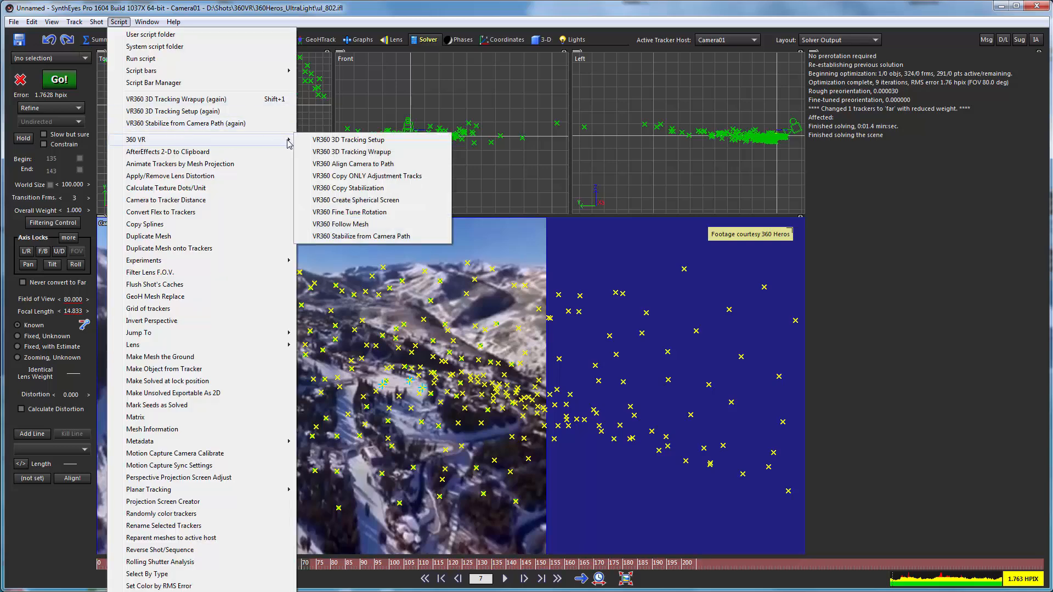
{"action": "left_click", "coordinate": [339, 237]}
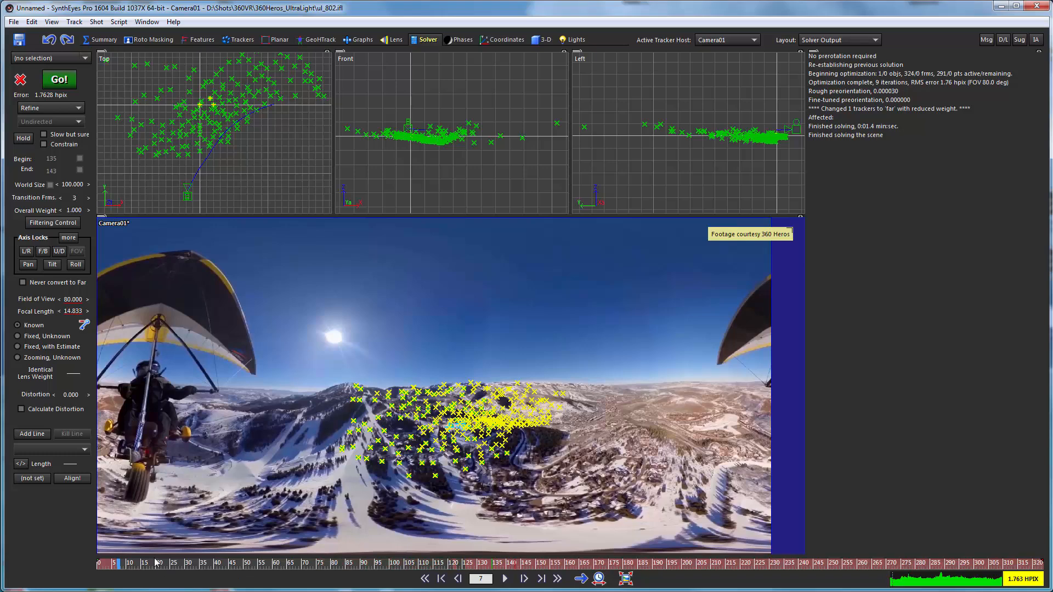
Examine the stabilized spherical footage and the camera's motion along its path in the Top view by scrubbing through the shot
{"action": "left_click_drag", "start_coordinate": [236, 565], "coordinate": [331, 565]}
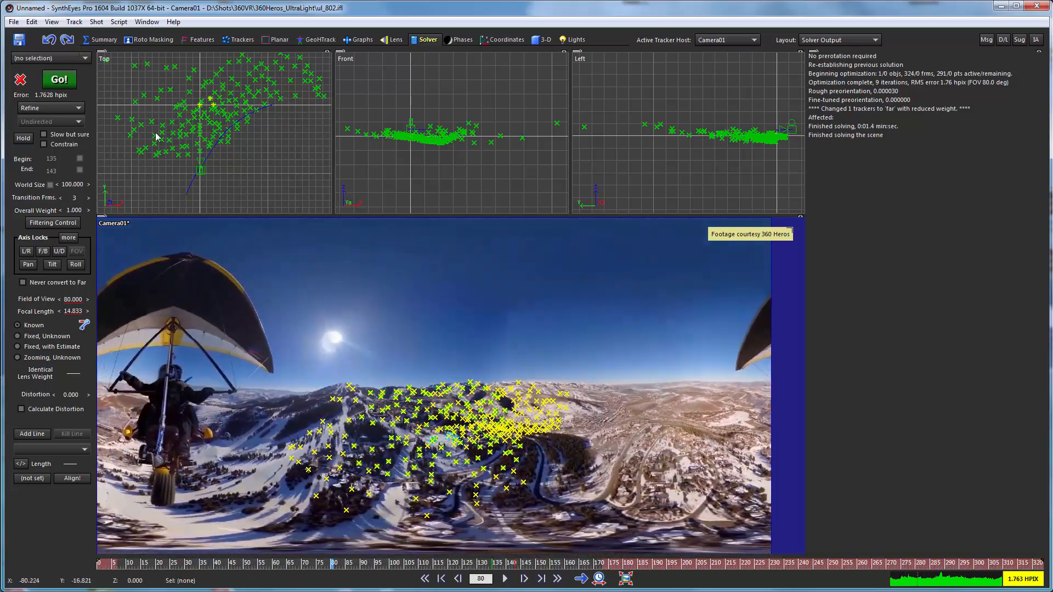
{"action": "scroll", "coordinate": [212, 164], "scroll_direction": "up", "scroll_amount": 2}
{"action": "scroll", "coordinate": [231, 183], "scroll_direction": "up", "scroll_amount": 1}
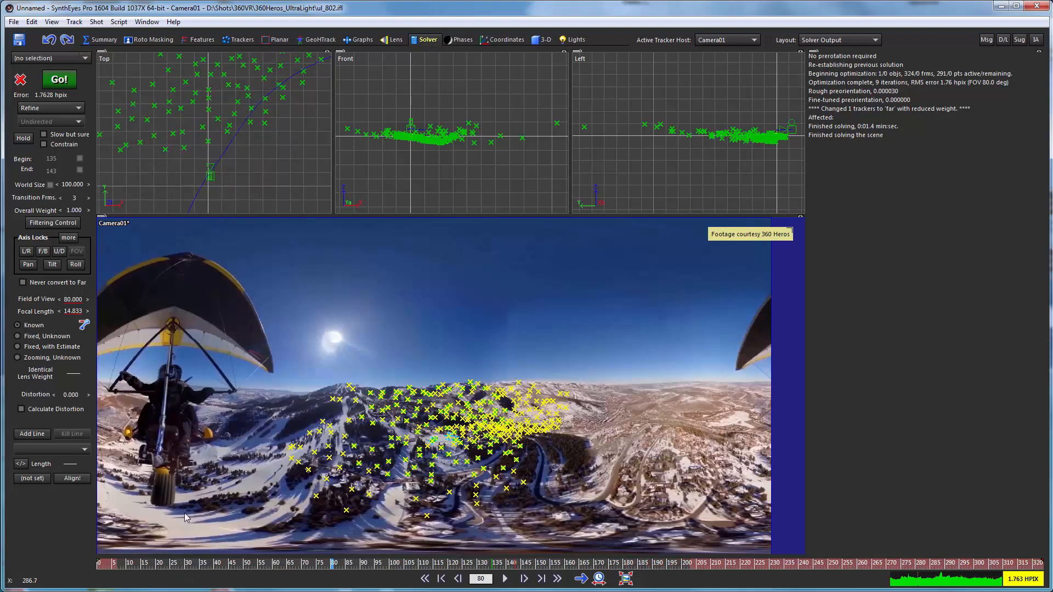
{"action": "left_click_drag", "start_coordinate": [112, 563], "coordinate": [625, 564]}
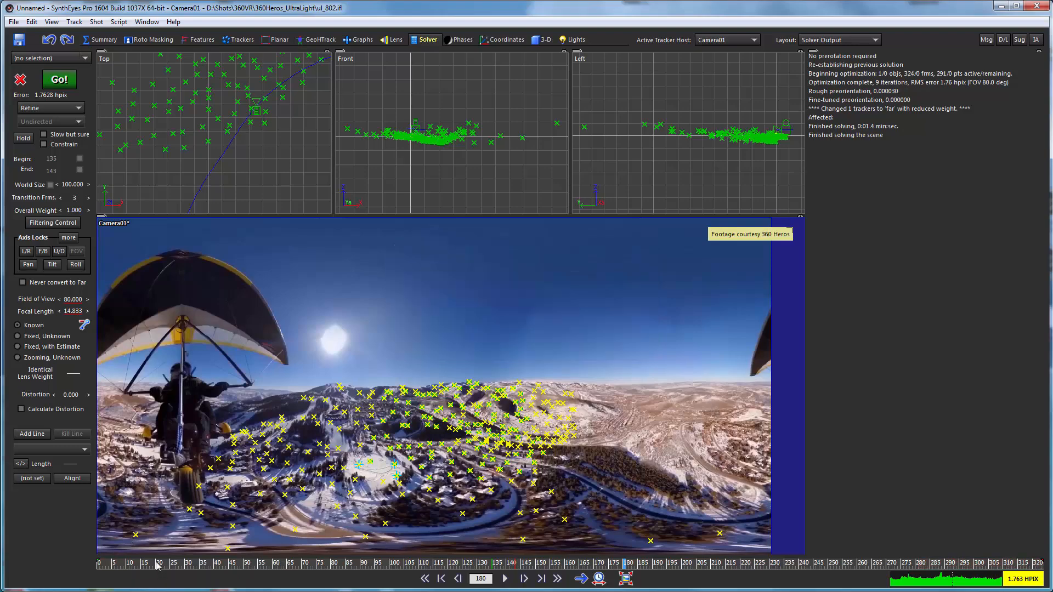
{"action": "mouse_move", "coordinate": [157, 567]}
{"action": "left_mouse_down"}
{"action": "mouse_move", "coordinate": [914, 554]}
{"action": "mouse_move", "coordinate": [256, 579]}
{"action": "mouse_move", "coordinate": [980, 557]}
{"action": "mouse_move", "coordinate": [219, 565]}
{"action": "left_mouse_up"}
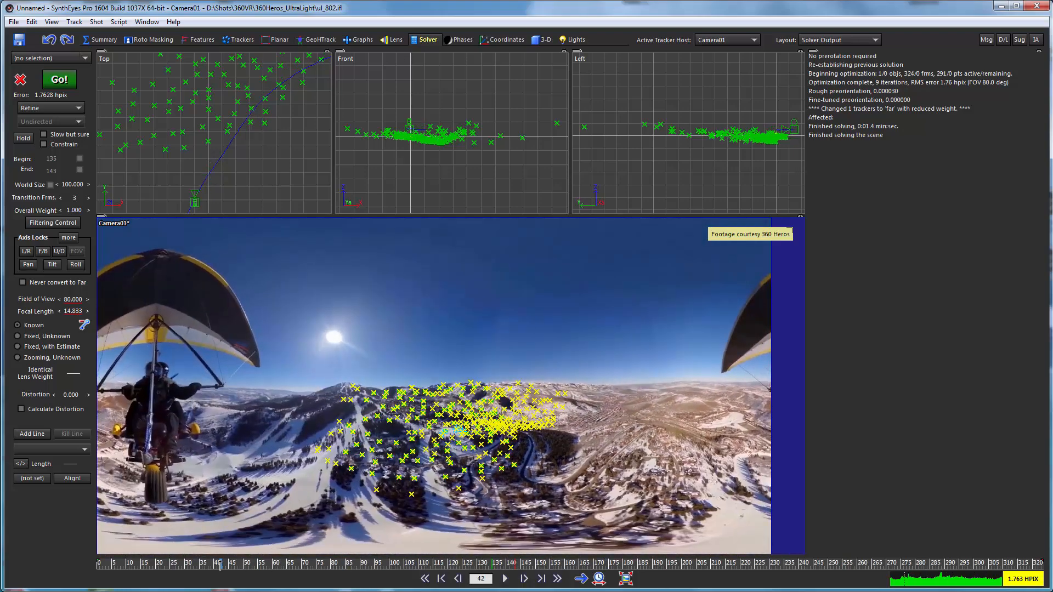